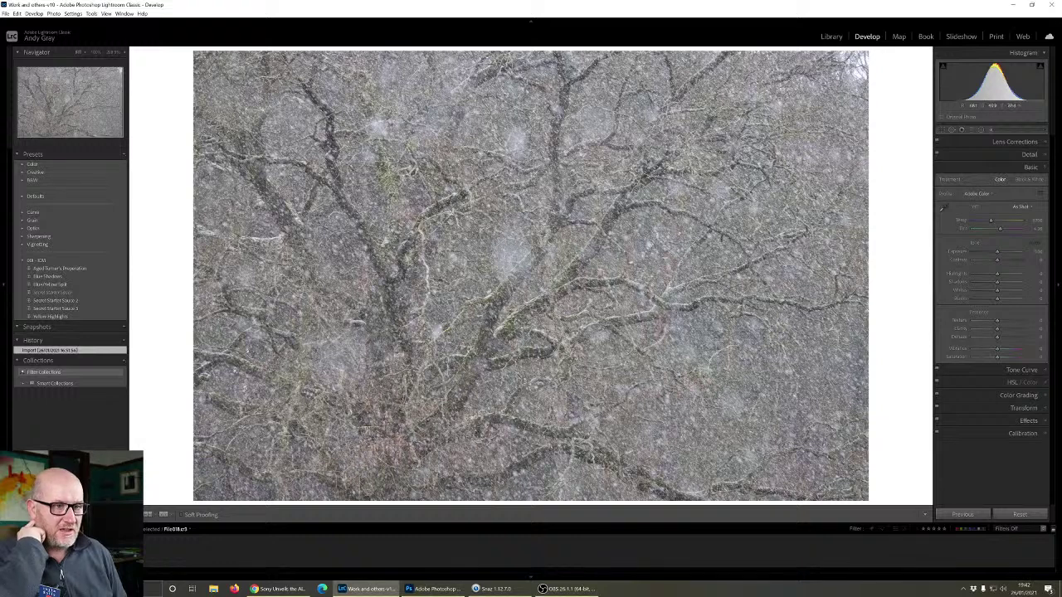
# - Close the running Snaz program
pyautogui.click(508, 591)
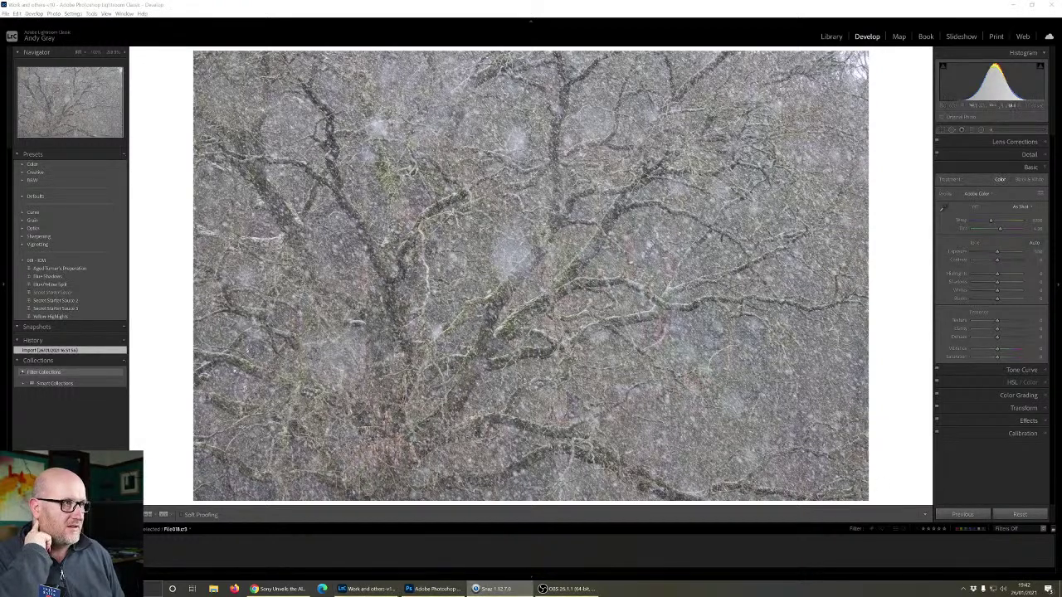
pyautogui.click(475, 589)
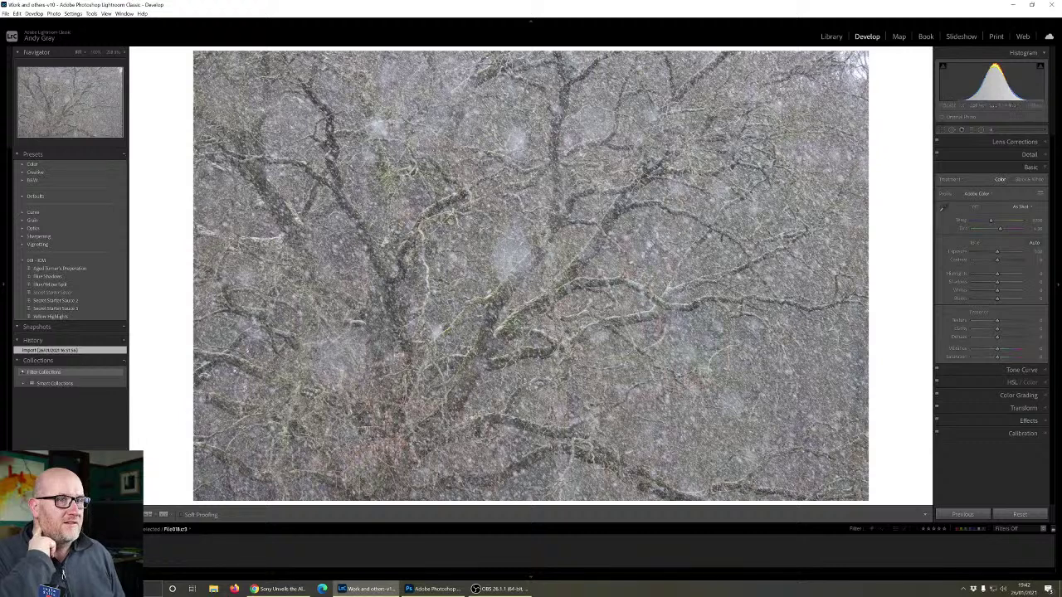
# - Browse through the folder's snowy woodland photos in the Library module, ending on the spreading tree in falling snow
pyautogui.click(831, 38)
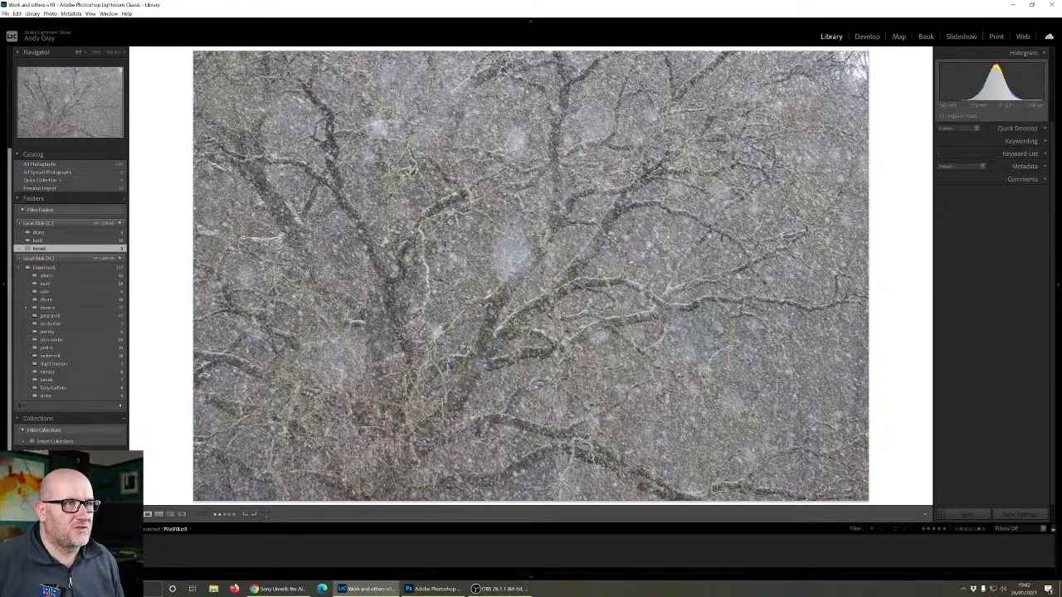
pyautogui.press('Right')
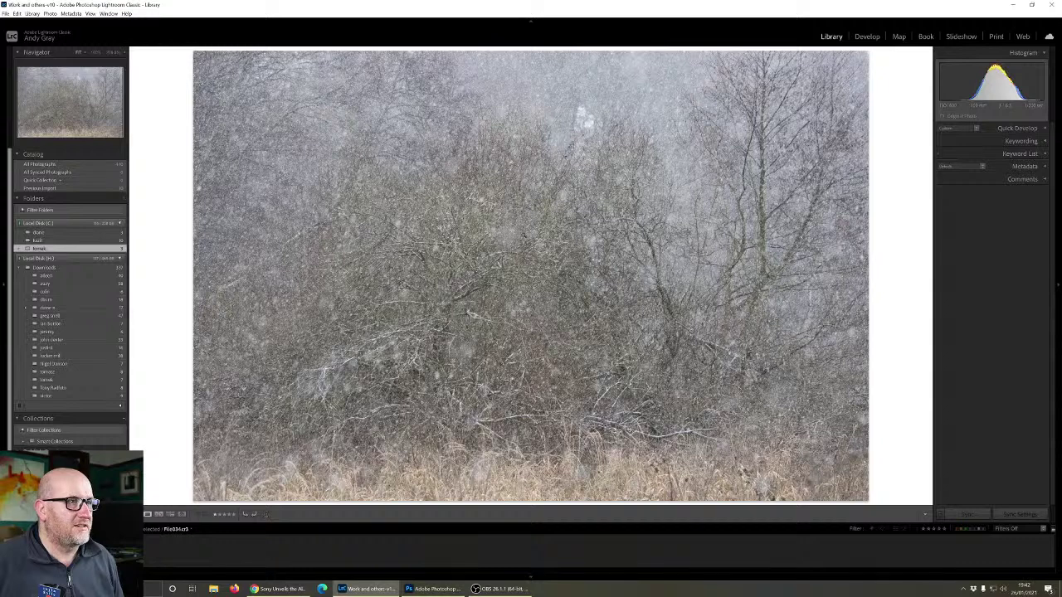
pyautogui.press('Right')
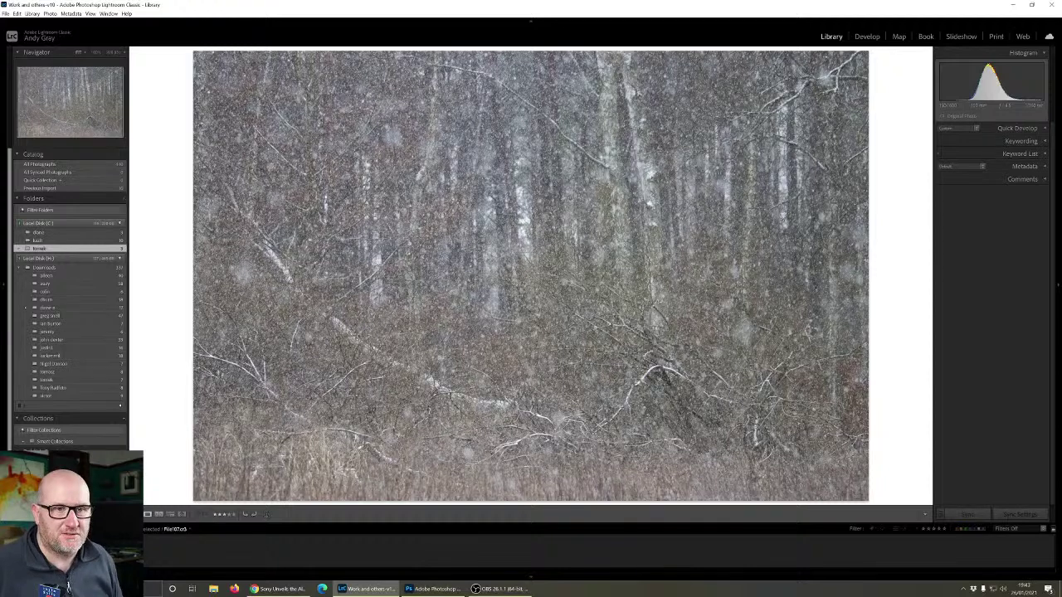
pyautogui.press('Right')
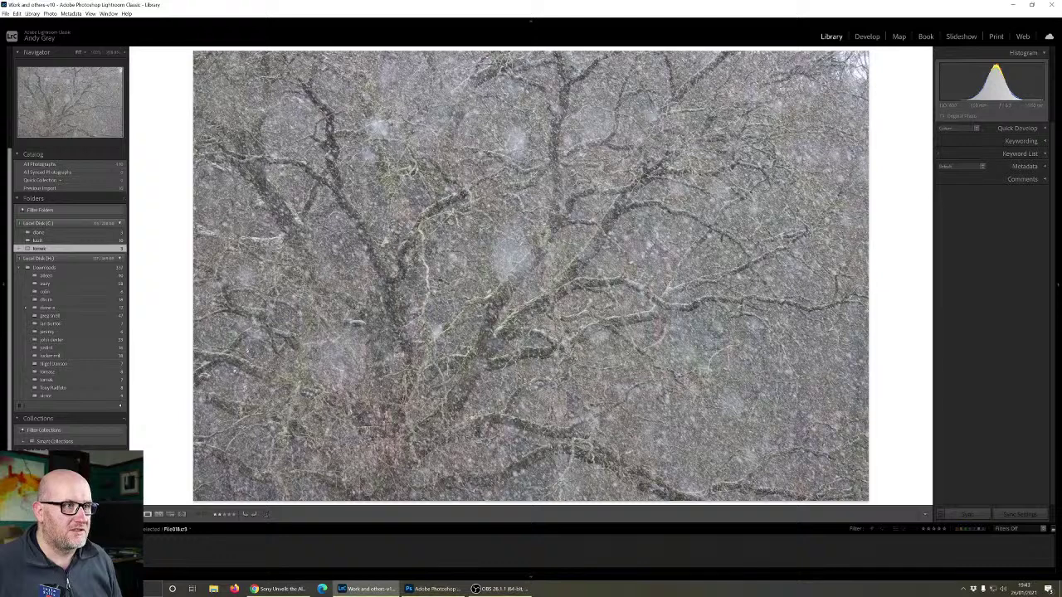
# - Crop the snowy tree photo to the 4 x 5 / 8 x 10 aspect ratio, shifting the image slightly left within the frame
pyautogui.click(863, 37)
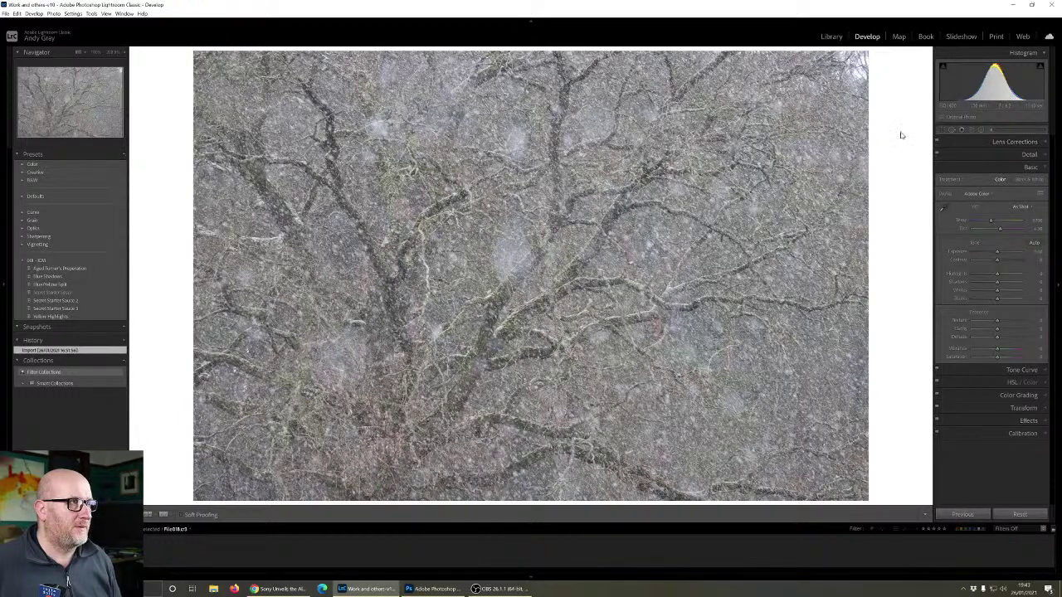
pyautogui.click(943, 130)
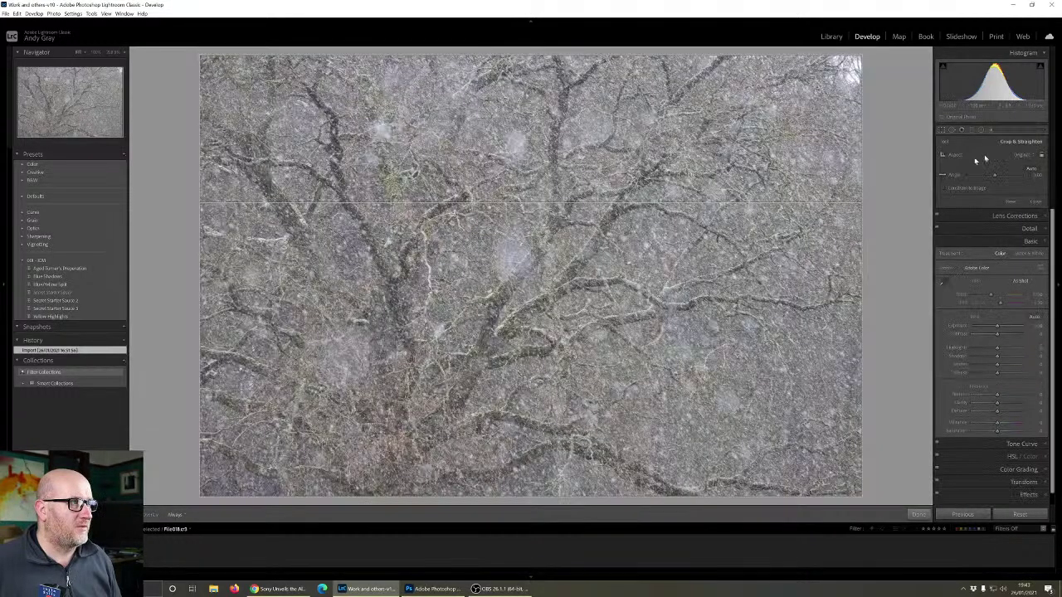
pyautogui.click(1026, 155)
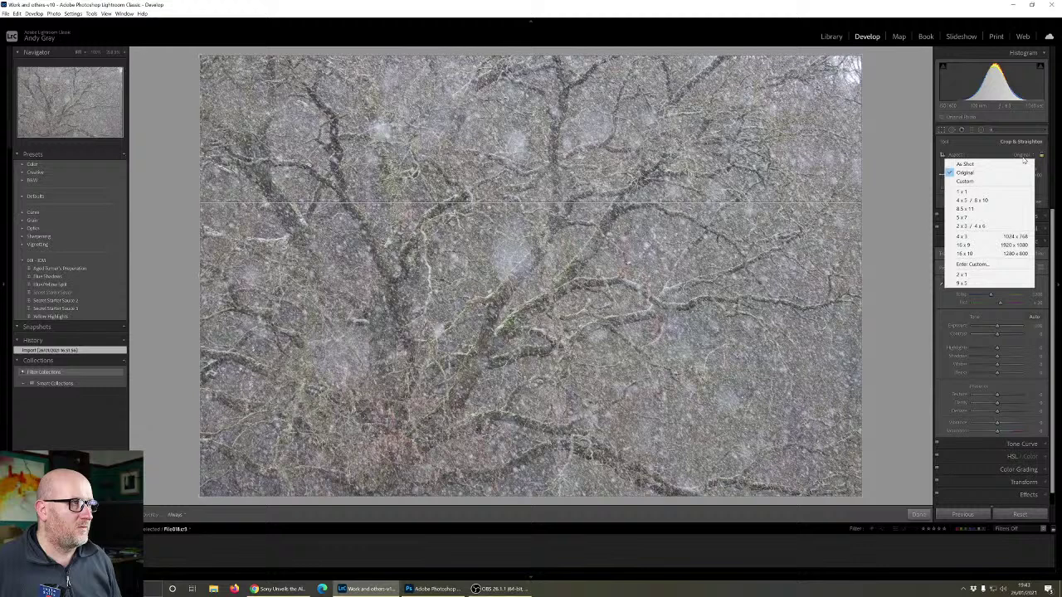
pyautogui.click(1010, 203)
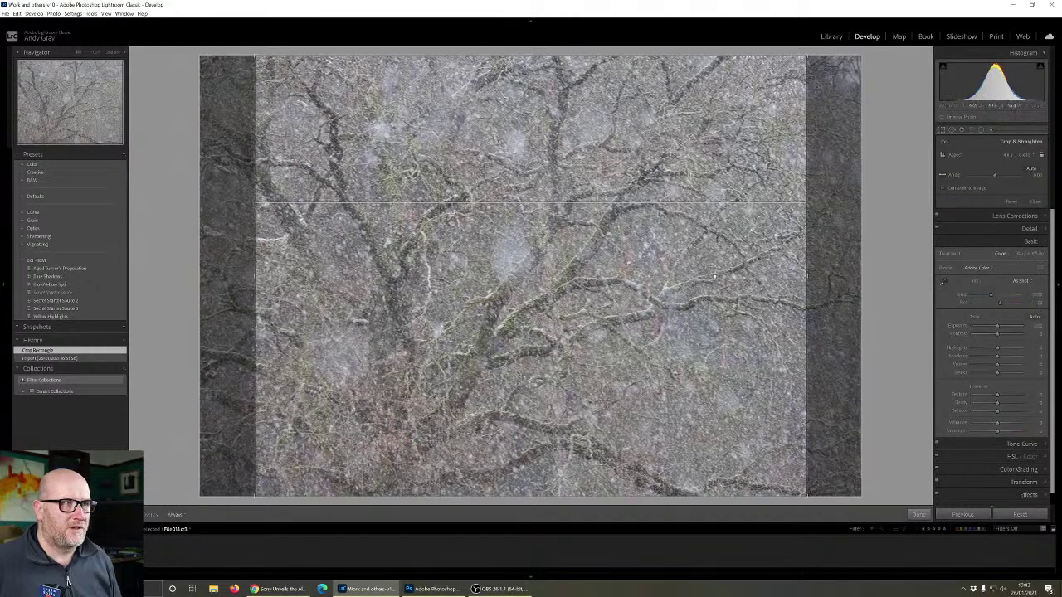
pyautogui.moveTo(722, 276); pyautogui.dragTo(705, 277)
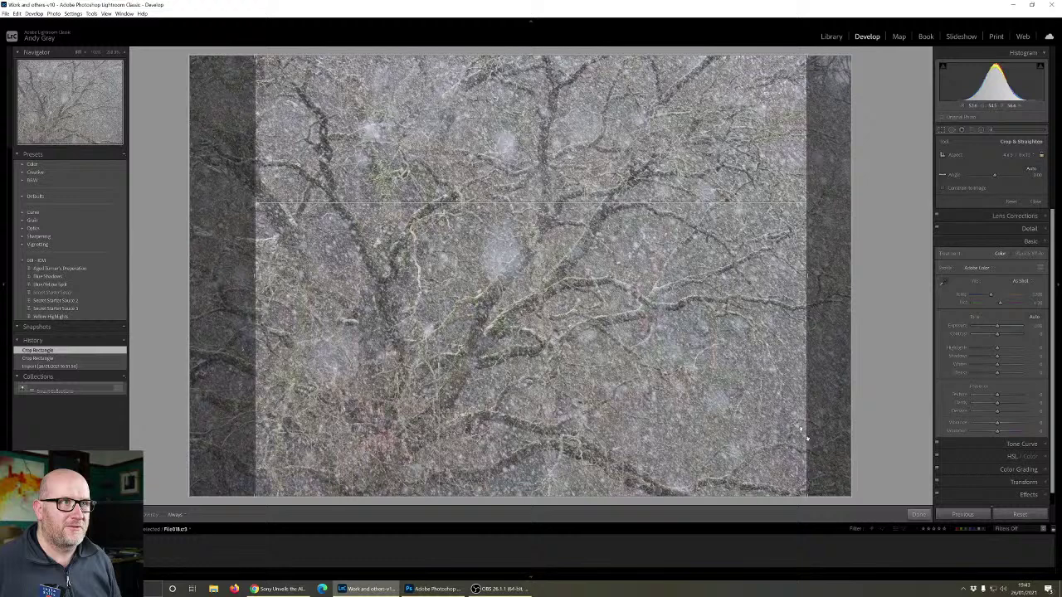
pyautogui.click(919, 515)
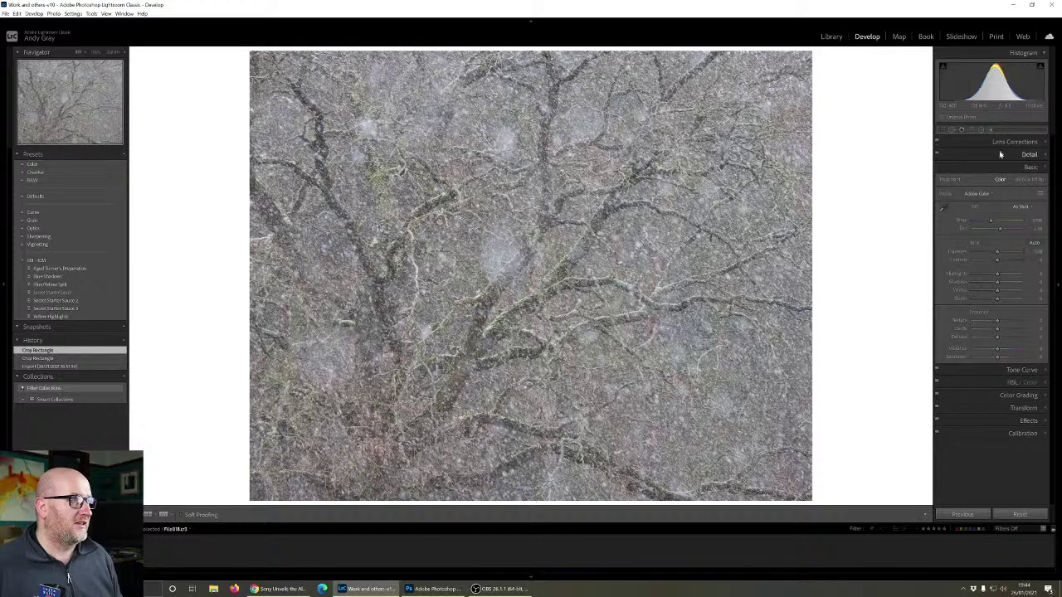
# - Increase the photo's sharpening amount slightly and add a small amount of edge masking
pyautogui.click(1027, 155)
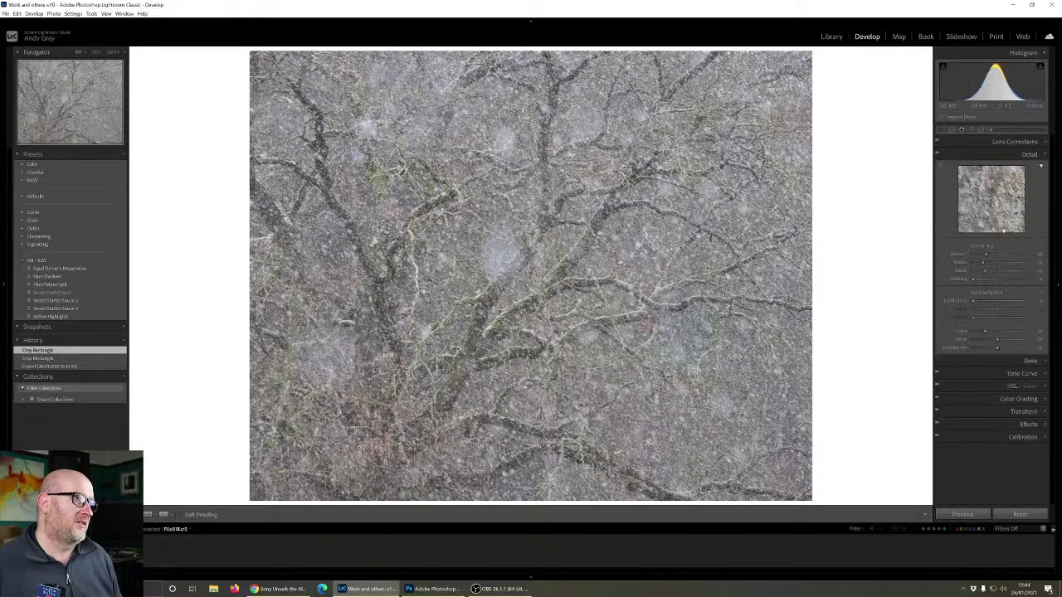
pyautogui.click(991, 255)
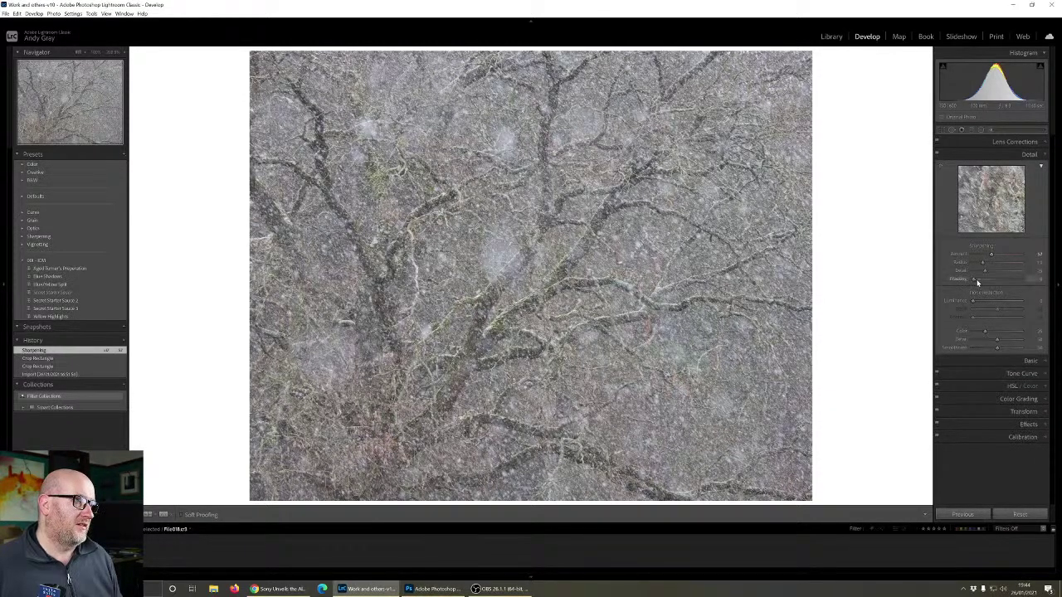
pyautogui.click(979, 281)
pyautogui.click(1030, 156)
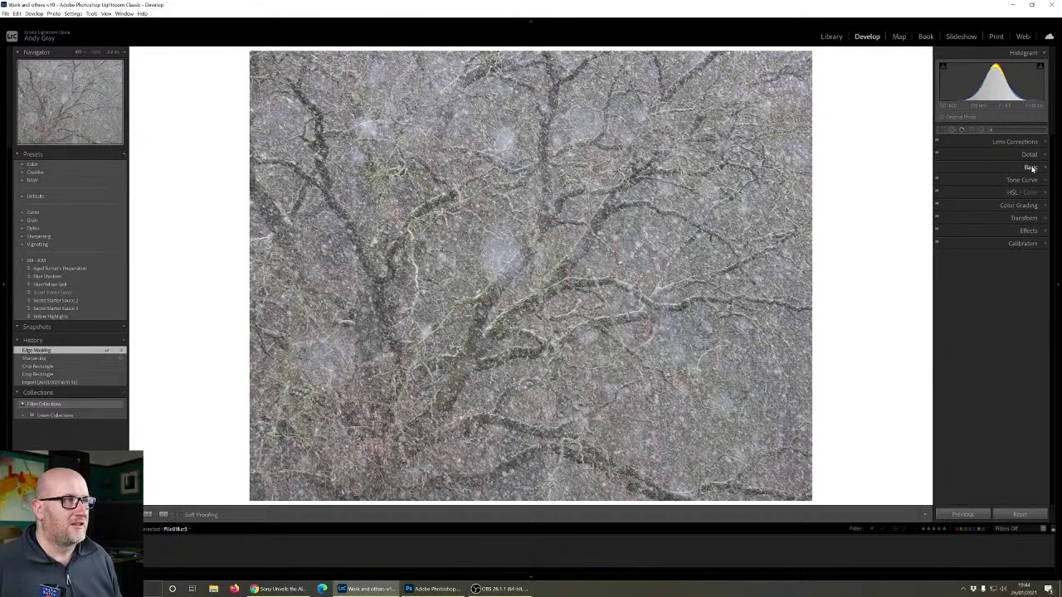
# - Raise the photo's contrast to about +31 and check the branches at 100% magnification
pyautogui.click(1032, 167)
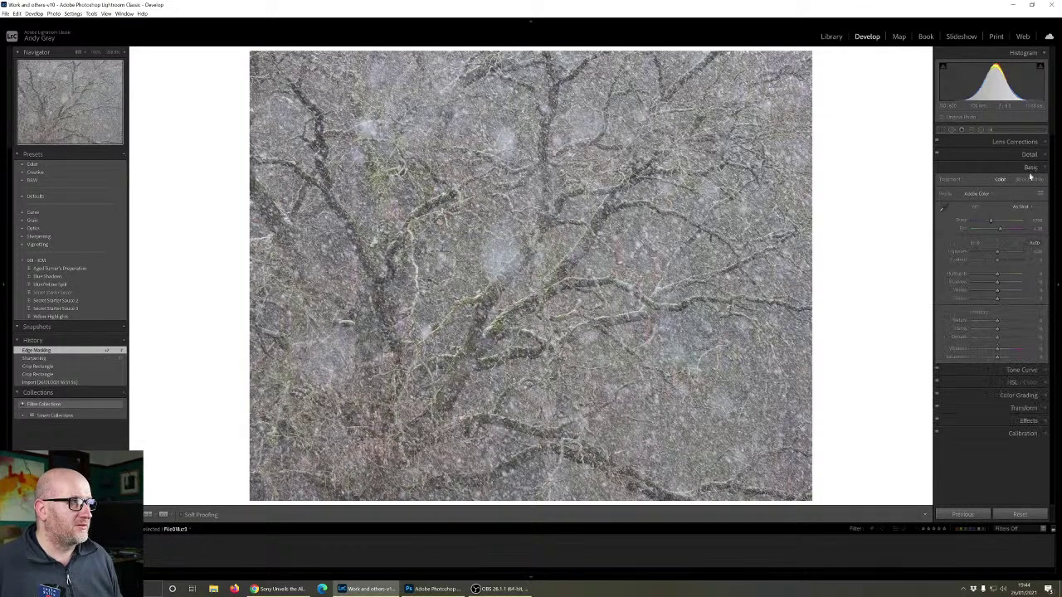
pyautogui.moveTo(1000, 261)
pyautogui.mouseDown()
pyautogui.moveTo(1012, 266)
pyautogui.moveTo(974, 266)
pyautogui.moveTo(1006, 268)
pyautogui.mouseUp()
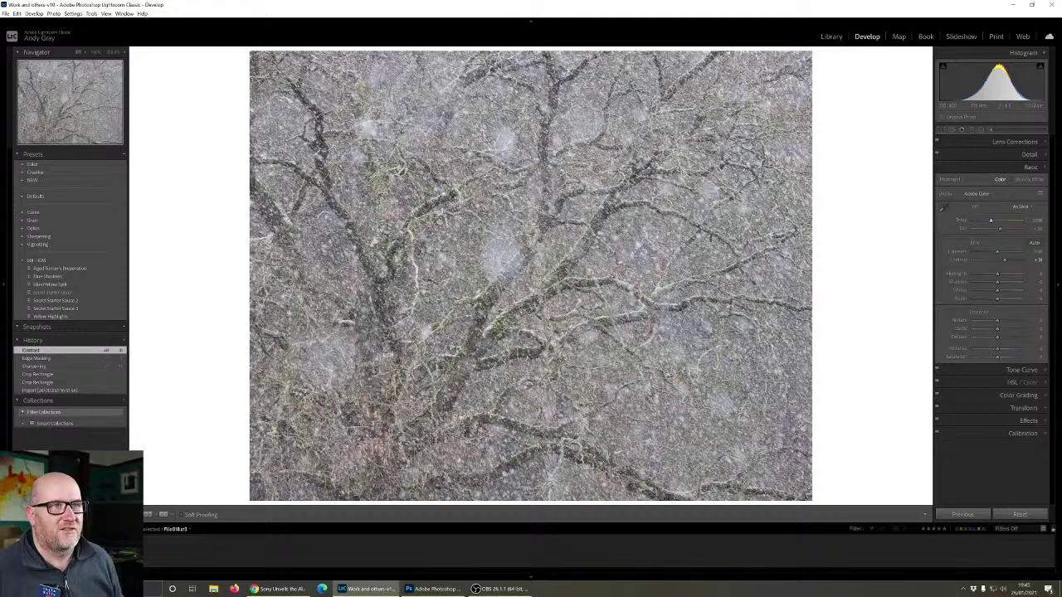
pyautogui.click(563, 257)
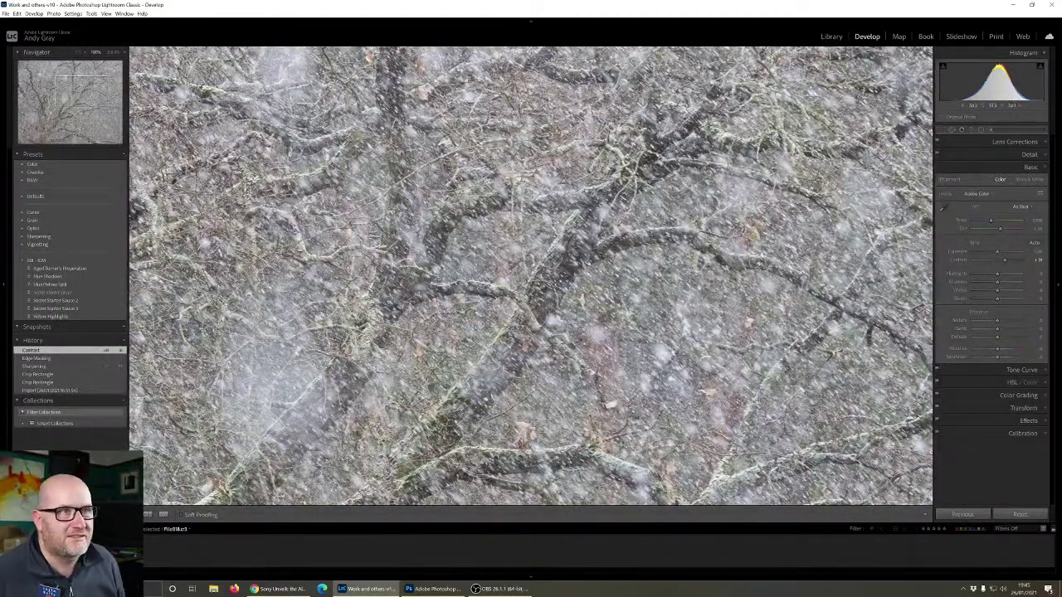
pyautogui.click(573, 258)
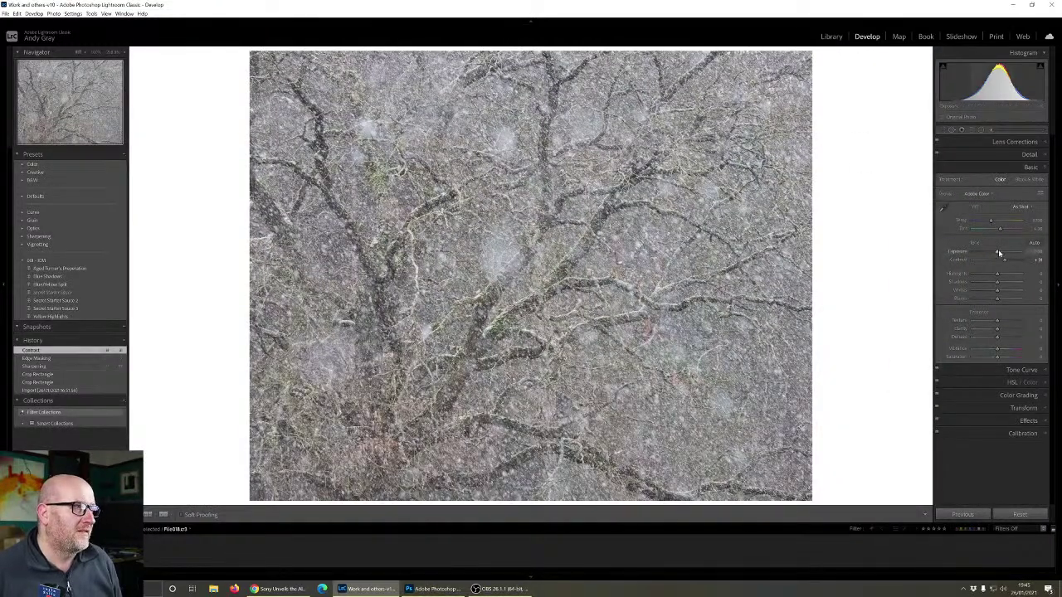
# - Lower the blacks slightly and, after testing brighter and darker versions, set the exposure to about -0.14
pyautogui.moveTo(998, 250); pyautogui.dragTo(1001, 256)
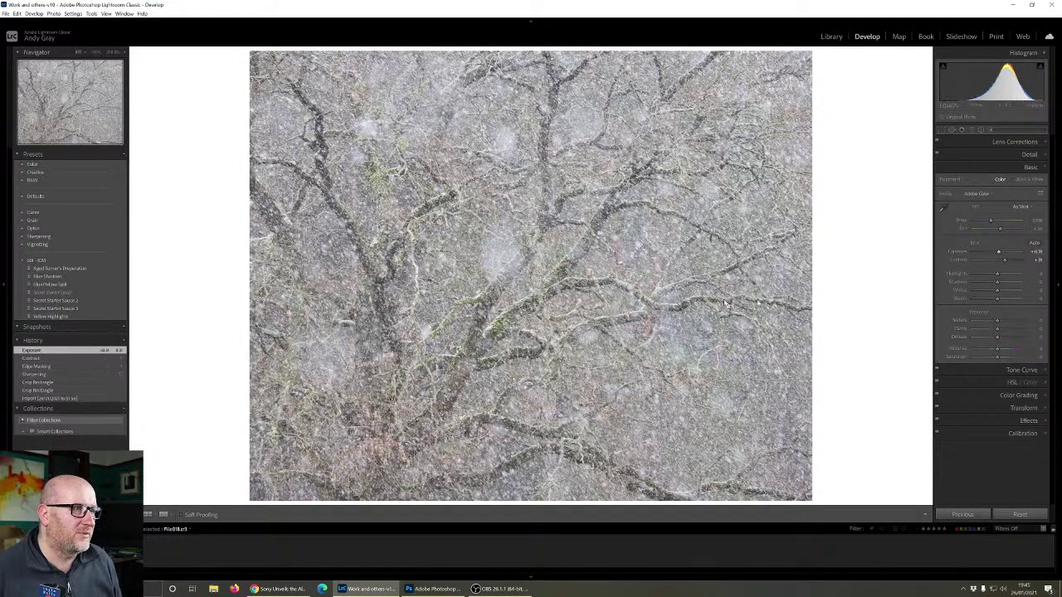
pyautogui.moveTo(998, 299)
pyautogui.mouseDown()
pyautogui.moveTo(976, 304)
pyautogui.moveTo(991, 307)
pyautogui.moveTo(1003, 286)
pyautogui.mouseUp()
pyautogui.moveTo(995, 296); pyautogui.dragTo(996, 311)
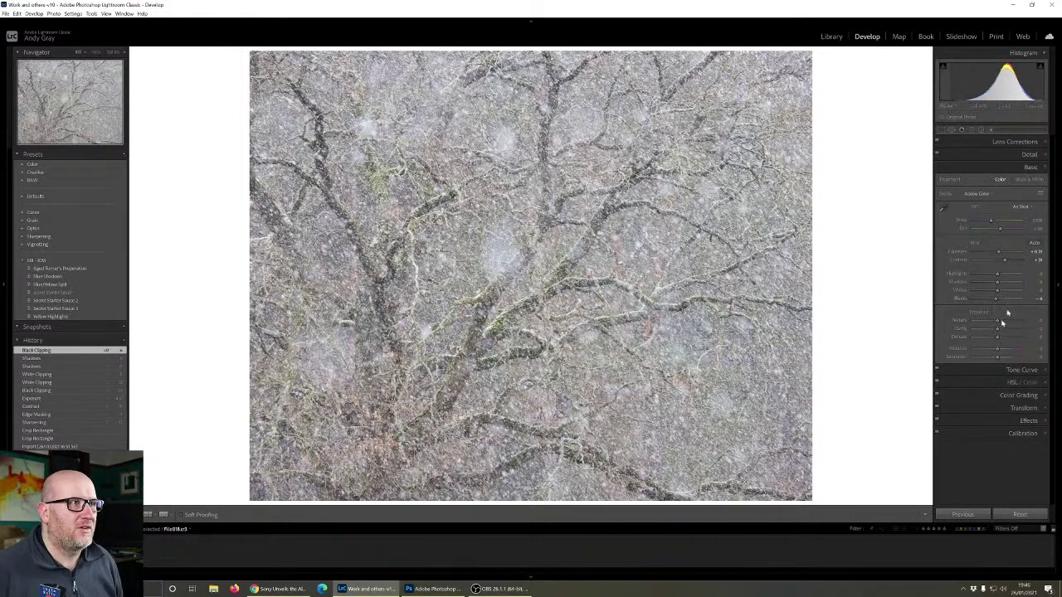
pyautogui.moveTo(998, 252); pyautogui.dragTo(996, 254)
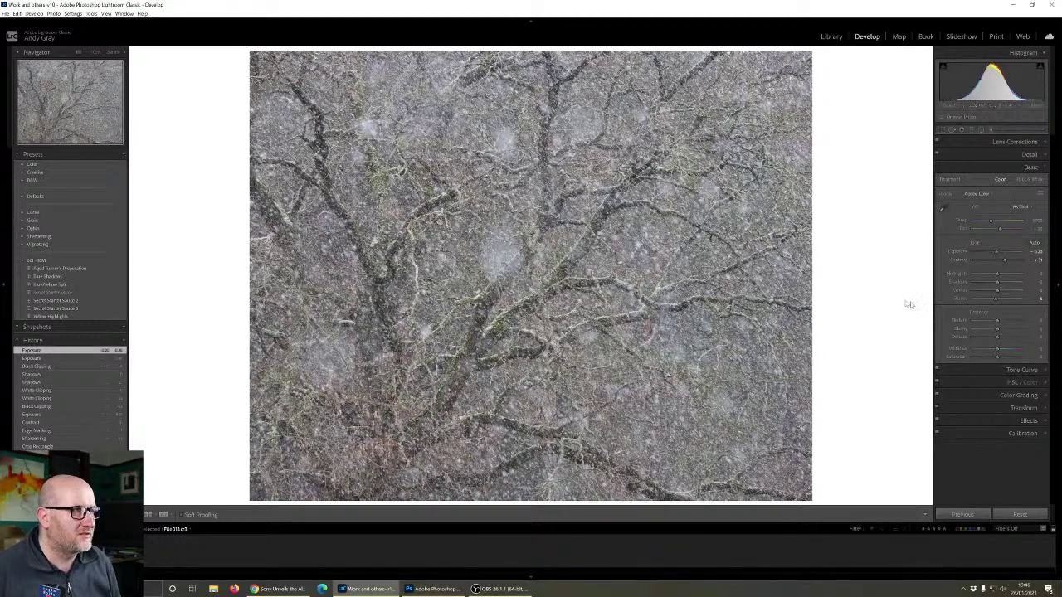
pyautogui.moveTo(998, 254); pyautogui.dragTo(996, 251)
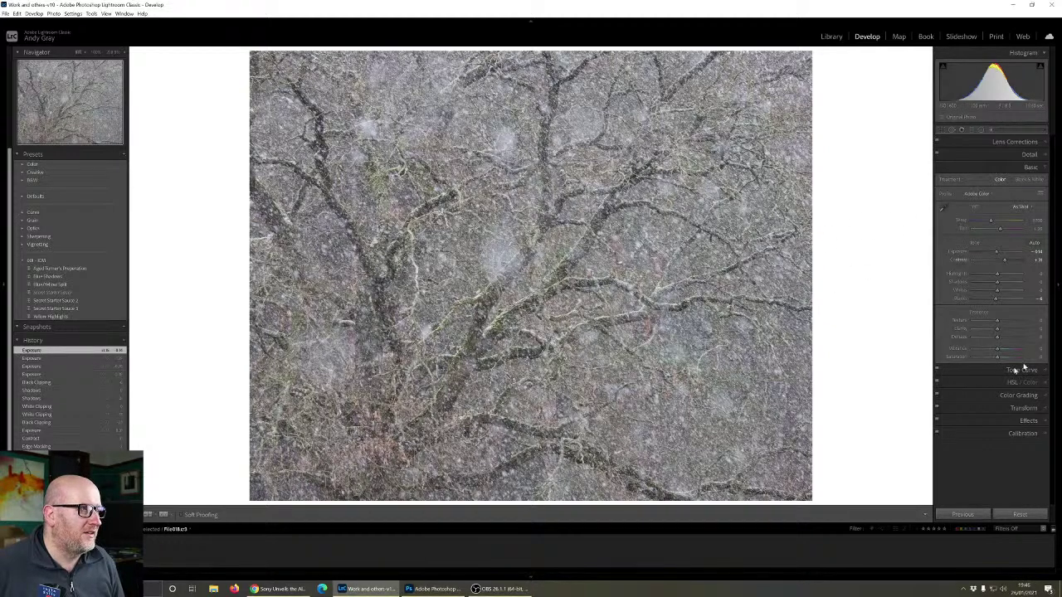
# - Try extra clarity and reset it to 0, and soften the texture to about -14
pyautogui.moveTo(998, 332)
pyautogui.mouseDown()
pyautogui.moveTo(982, 336)
pyautogui.moveTo(1011, 337)
pyautogui.moveTo(1002, 330)
pyautogui.mouseUp()
pyautogui.doubleClick(1003, 331)
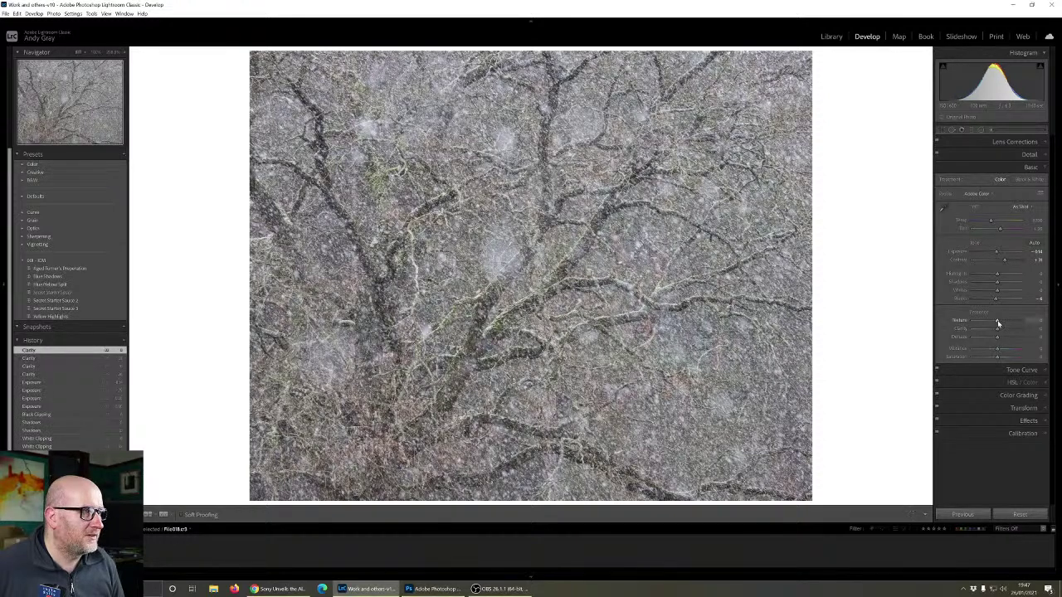
pyautogui.moveTo(997, 322)
pyautogui.mouseDown()
pyautogui.moveTo(1009, 325)
pyautogui.moveTo(996, 325)
pyautogui.mouseUp()
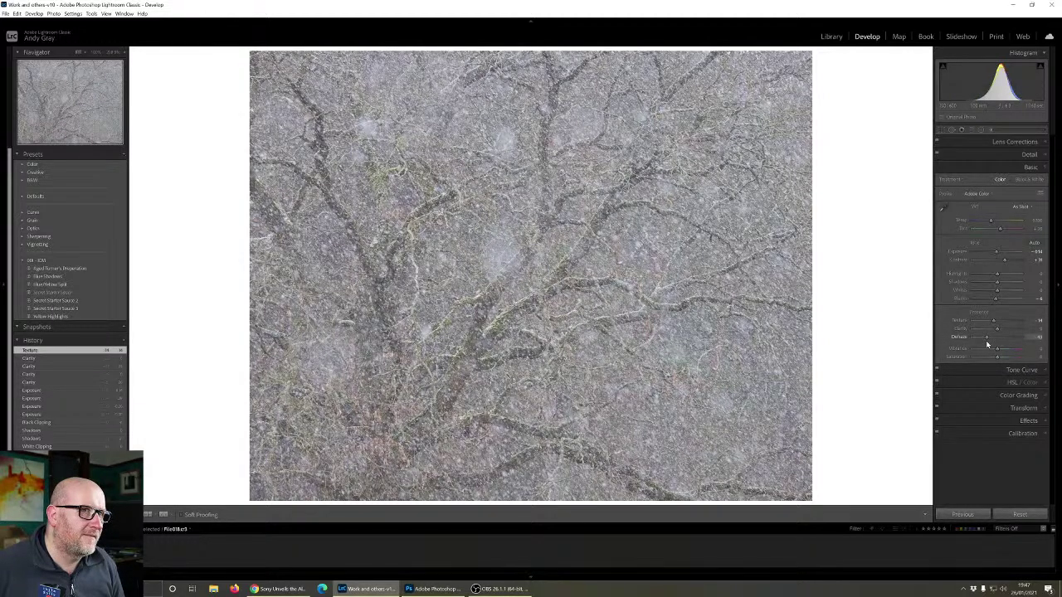
# - Test stronger and weaker dehaze, set it to about -12, and inspect the branches and snow at 100% magnification
pyautogui.moveTo(986, 338); pyautogui.dragTo(1000, 344)
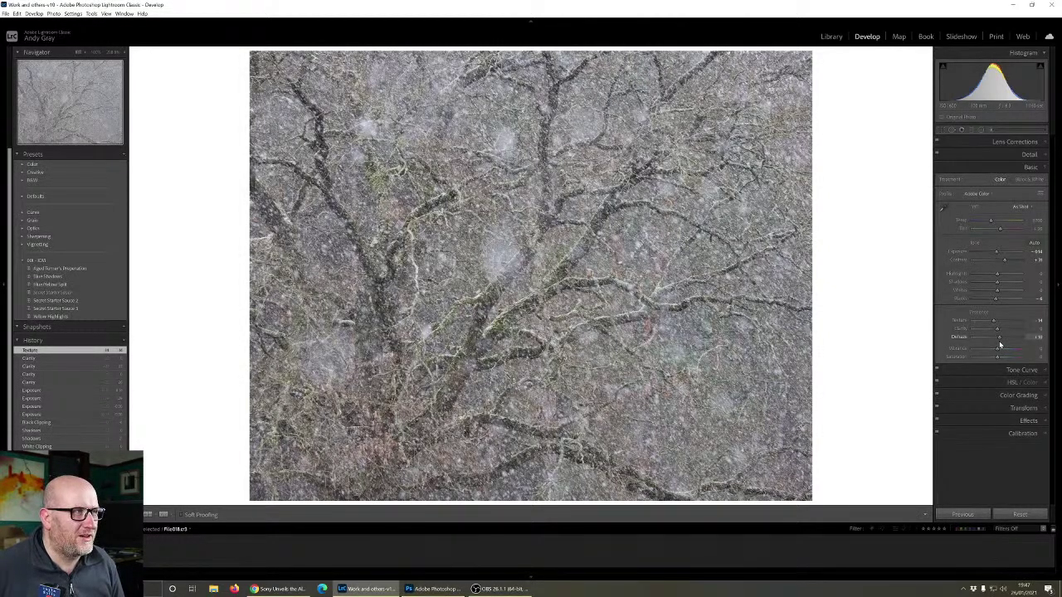
pyautogui.moveTo(1000, 345); pyautogui.dragTo(995, 345)
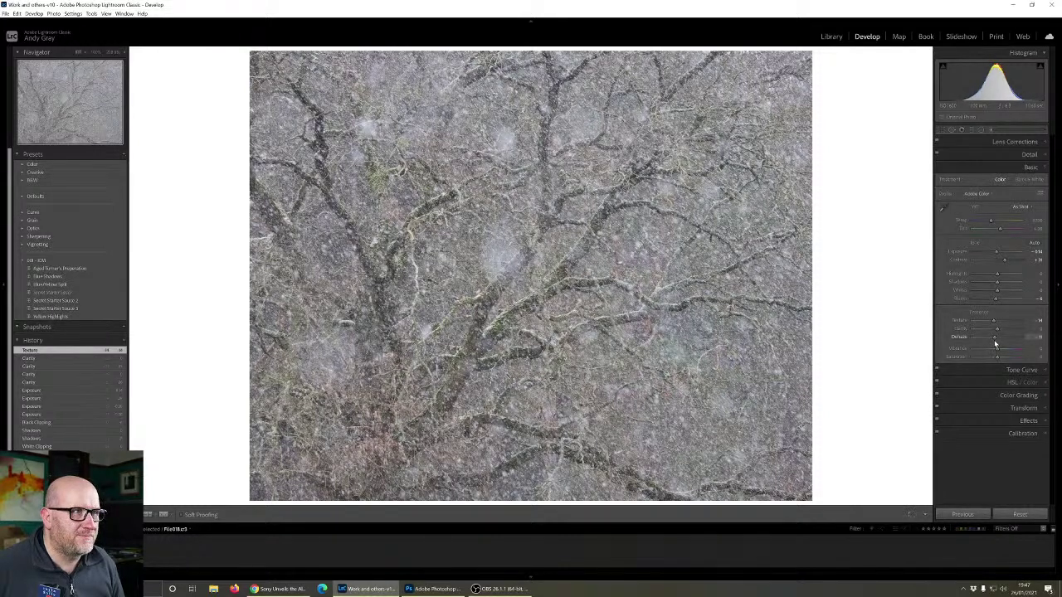
pyautogui.moveTo(996, 343); pyautogui.dragTo(994, 342)
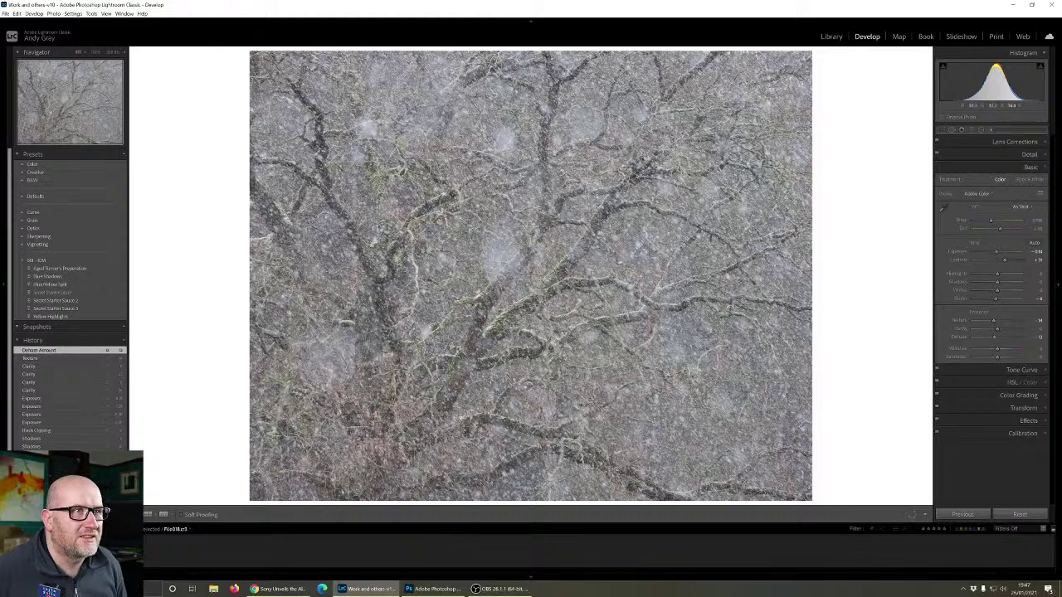
pyautogui.click(675, 209)
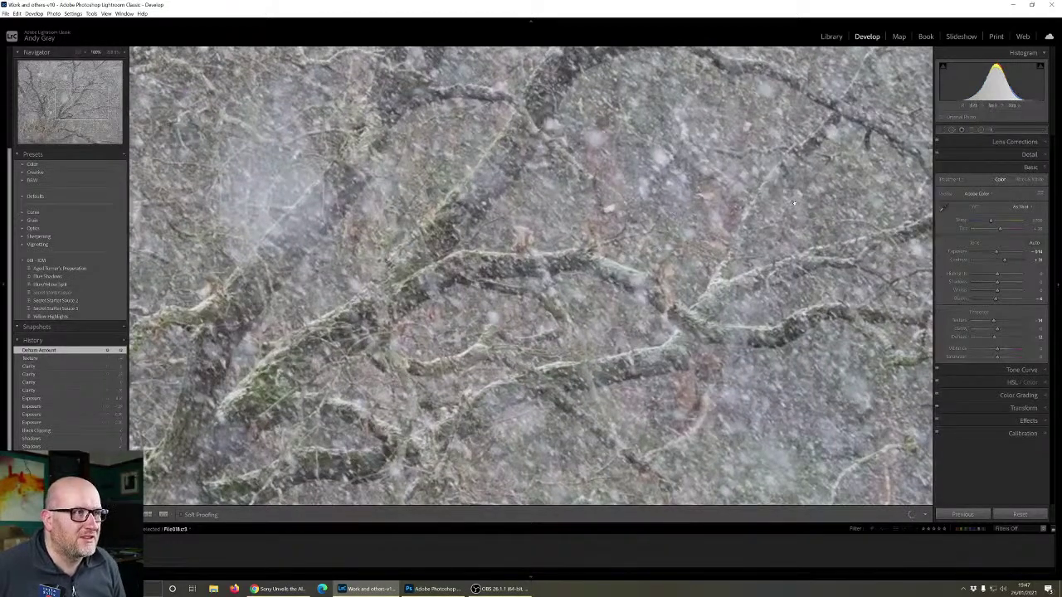
pyautogui.moveTo(794, 203); pyautogui.dragTo(599, 280)
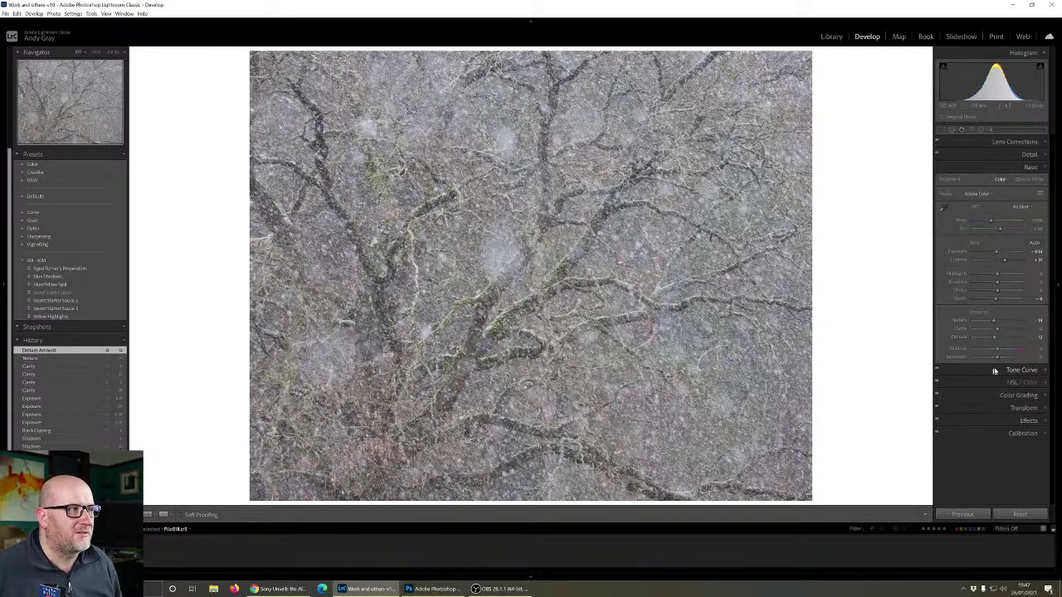
# - Try the Auto white balance, settle on Daylight, and apply the Adobe Landscape profile
pyautogui.click(1019, 206)
pyautogui.click(1011, 224)
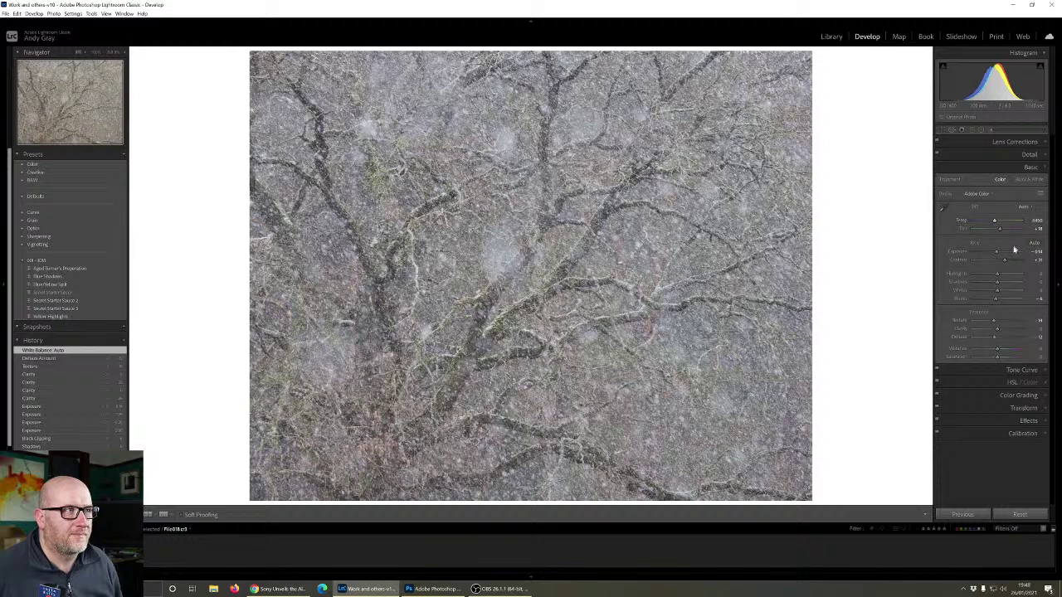
pyautogui.click(1022, 208)
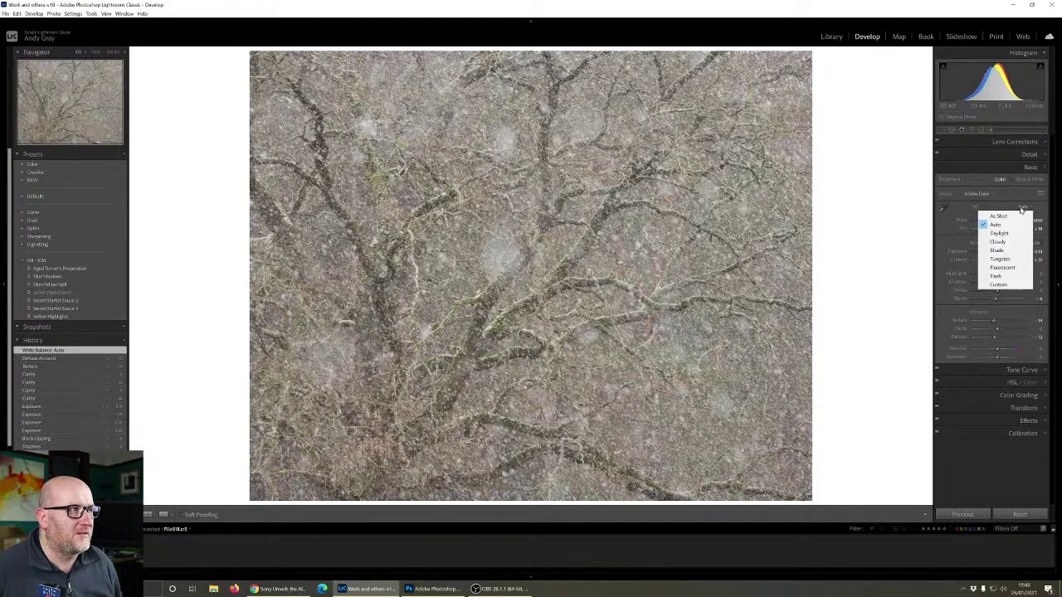
pyautogui.click(1007, 233)
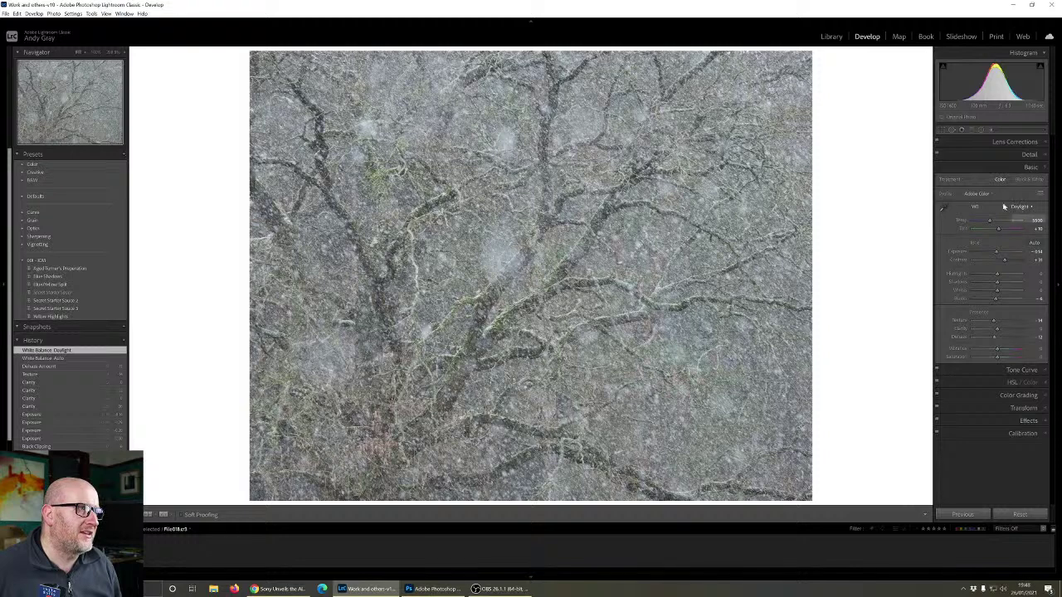
pyautogui.click(978, 195)
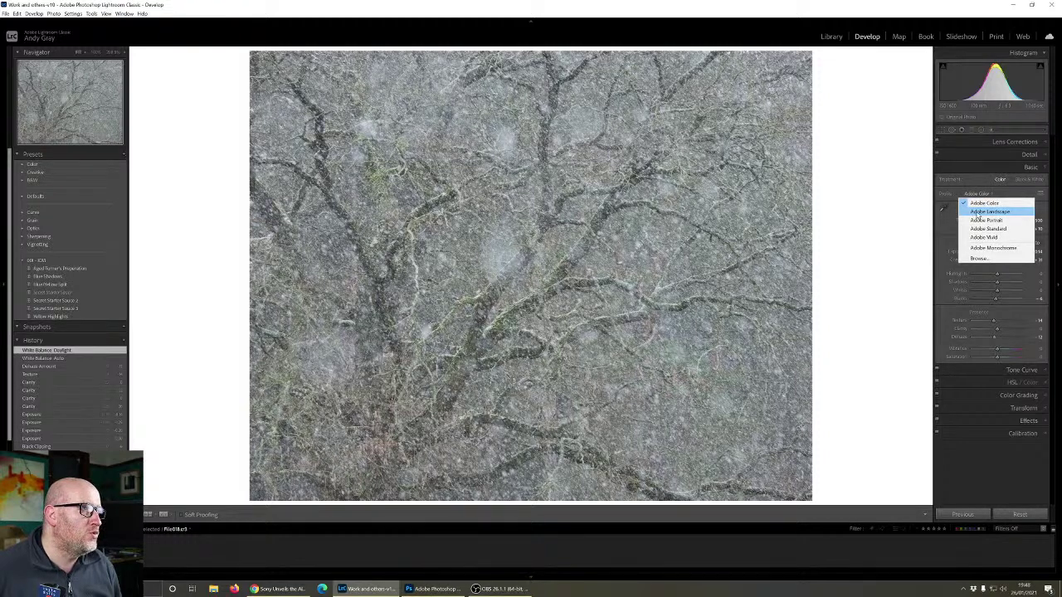
pyautogui.click(977, 215)
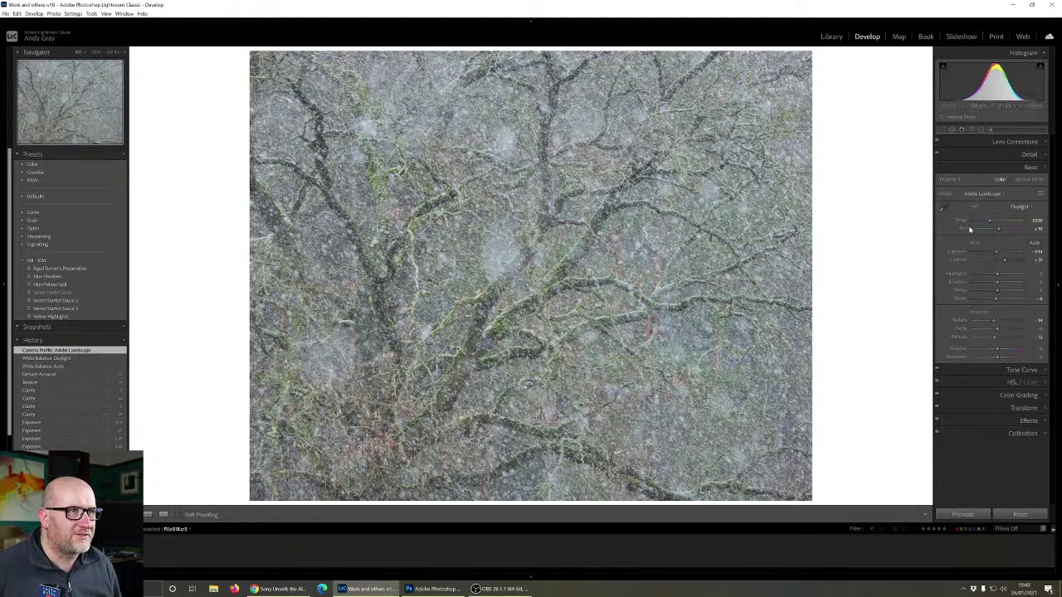
# - Return the white balance to As Shot and apply the Adobe Color profile
pyautogui.click(1019, 207)
pyautogui.click(1014, 217)
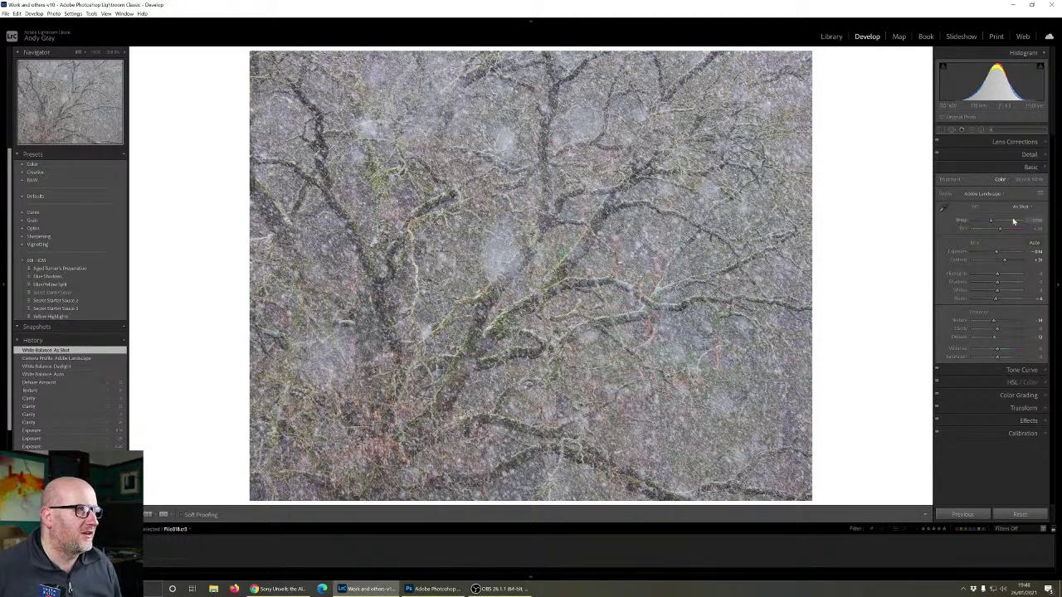
pyautogui.click(989, 194)
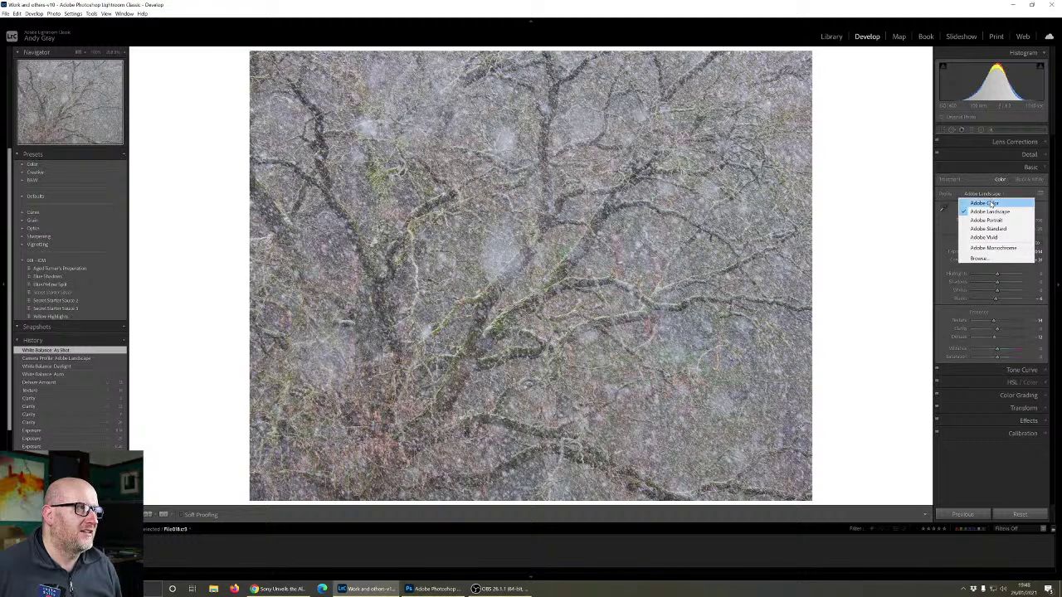
pyautogui.click(989, 203)
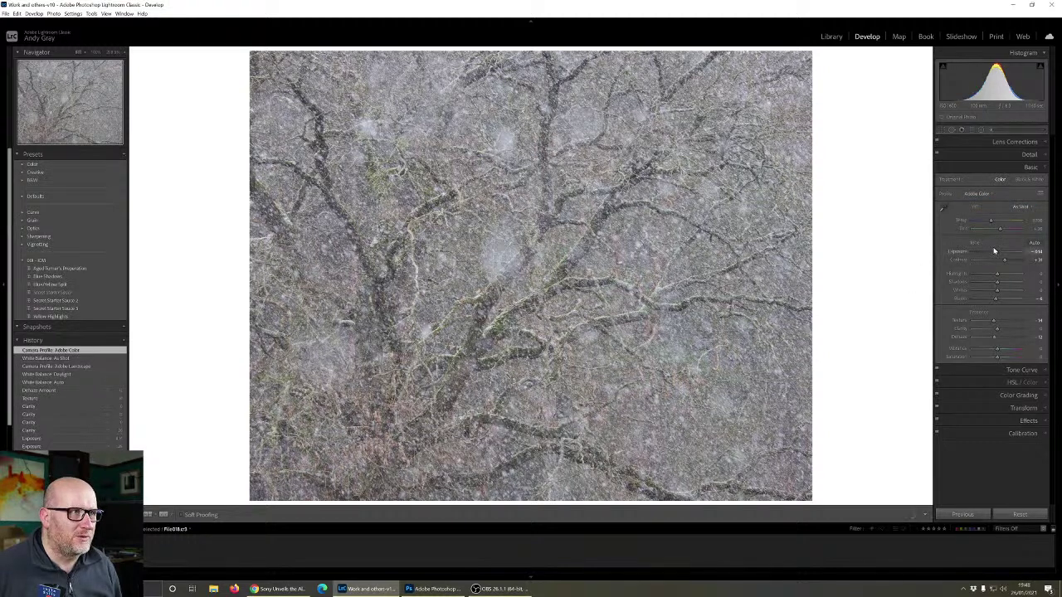
pyautogui.click(1018, 207)
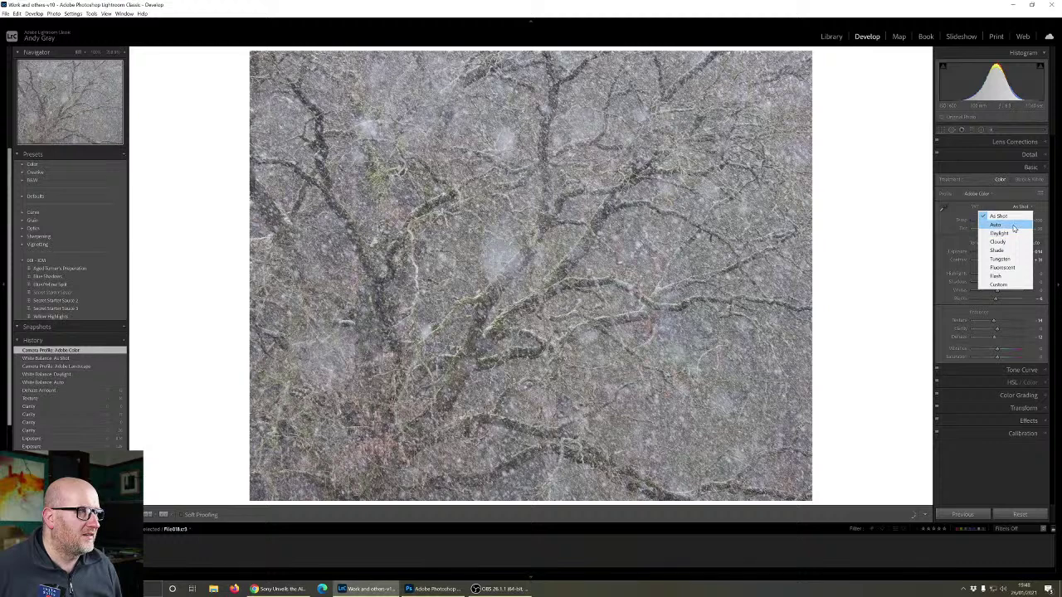
pyautogui.click(999, 215)
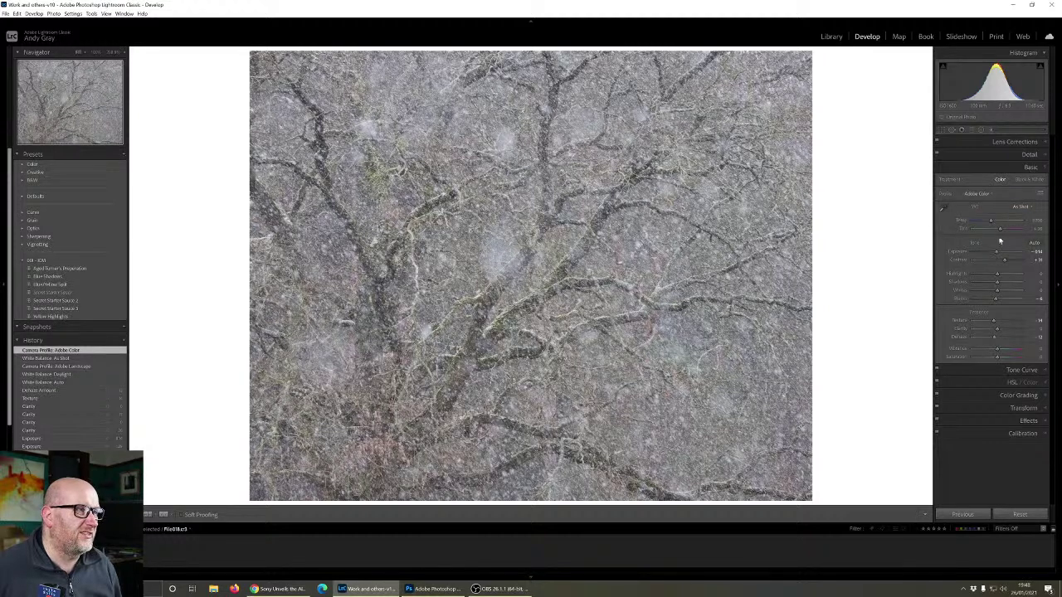
# - Tint the midtones blue with Color Grading, testing cyan and deeper blue hues and settling on a fairly strong saturation
pyautogui.click(1016, 397)
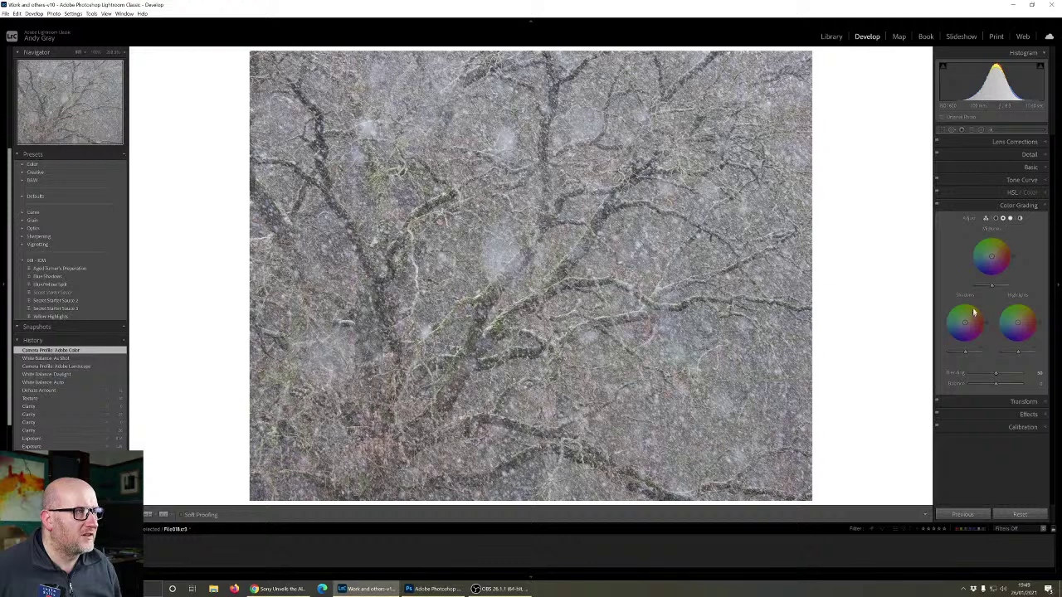
pyautogui.click(992, 276)
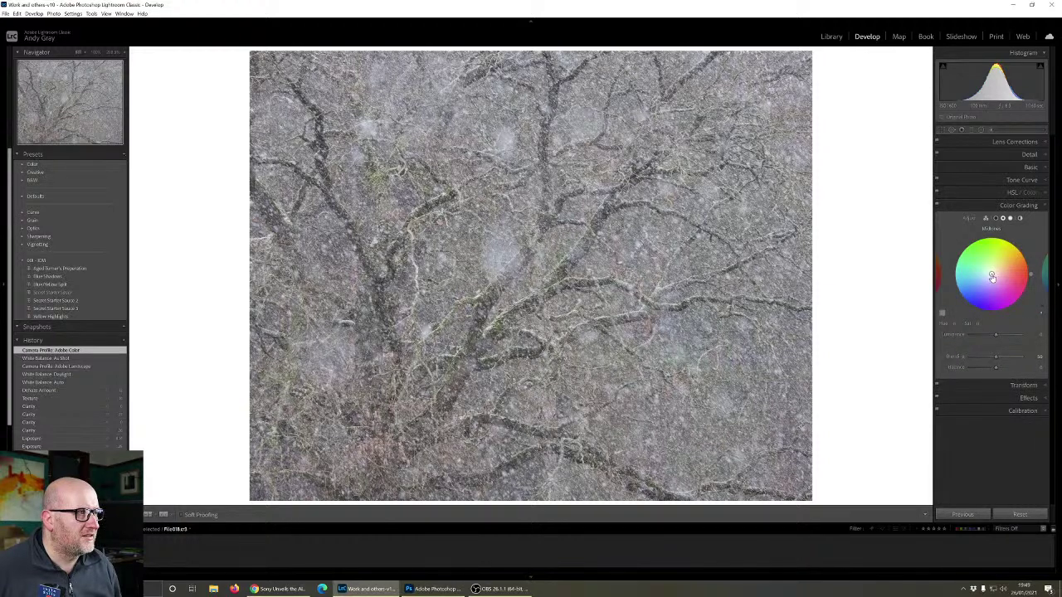
pyautogui.moveTo(992, 277); pyautogui.dragTo(985, 279)
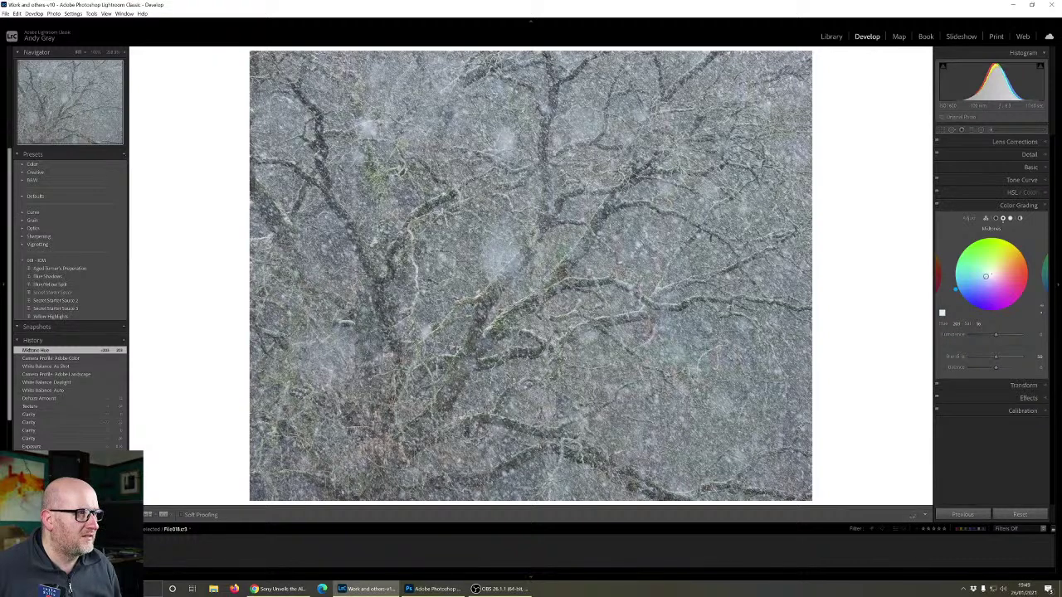
pyautogui.moveTo(986, 277); pyautogui.dragTo(980, 279)
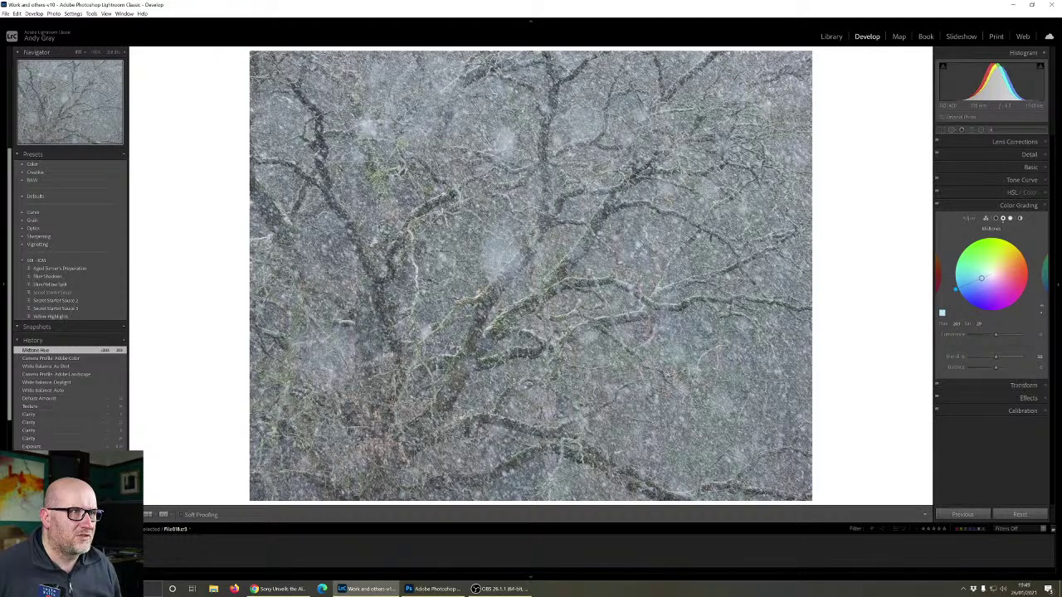
pyautogui.moveTo(981, 279); pyautogui.dragTo(979, 280)
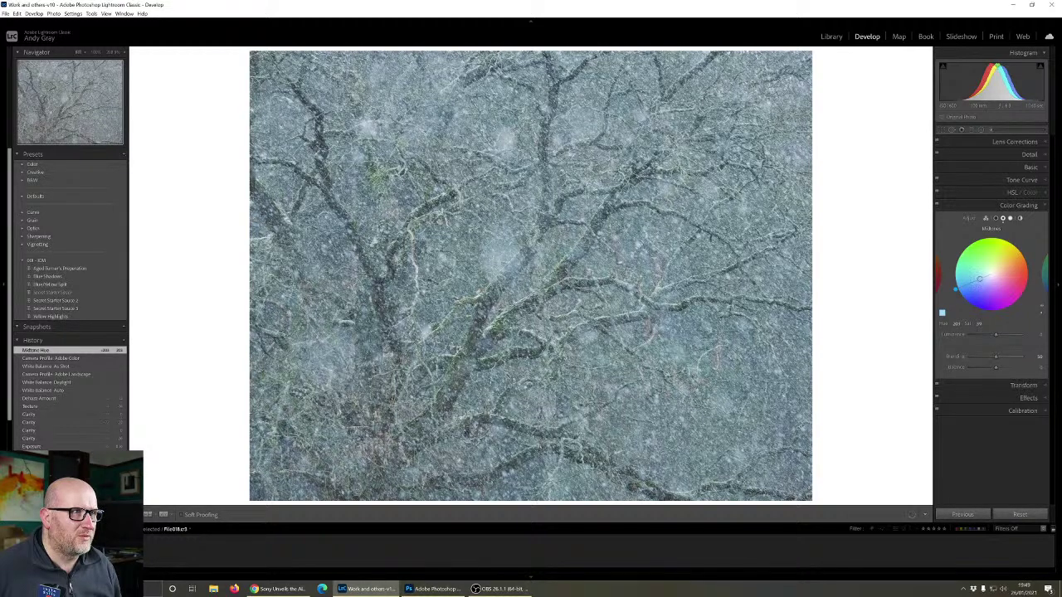
pyautogui.moveTo(979, 279); pyautogui.dragTo(980, 281)
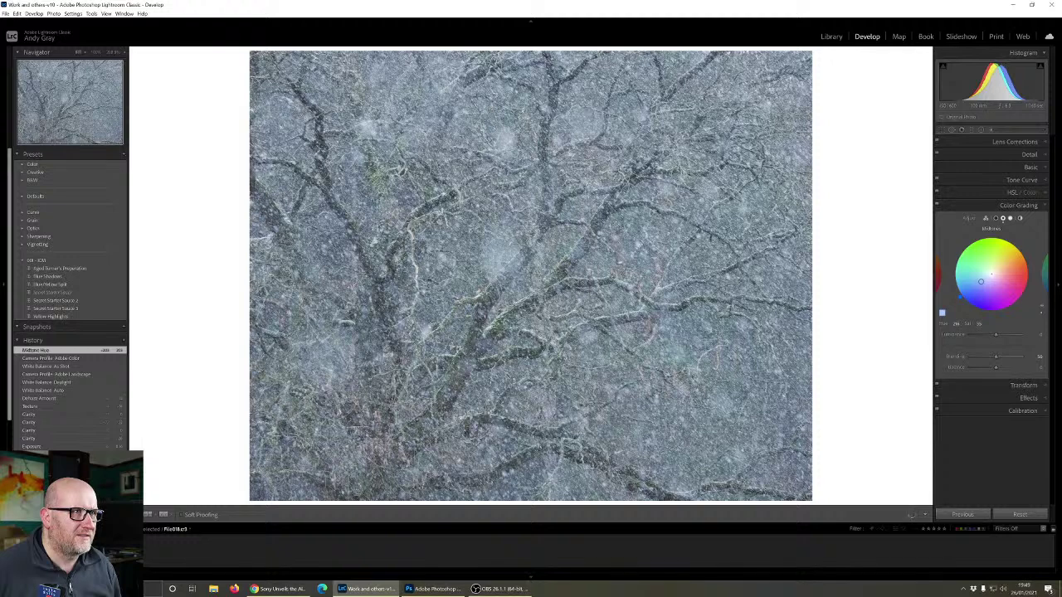
pyautogui.moveTo(981, 281); pyautogui.dragTo(979, 285)
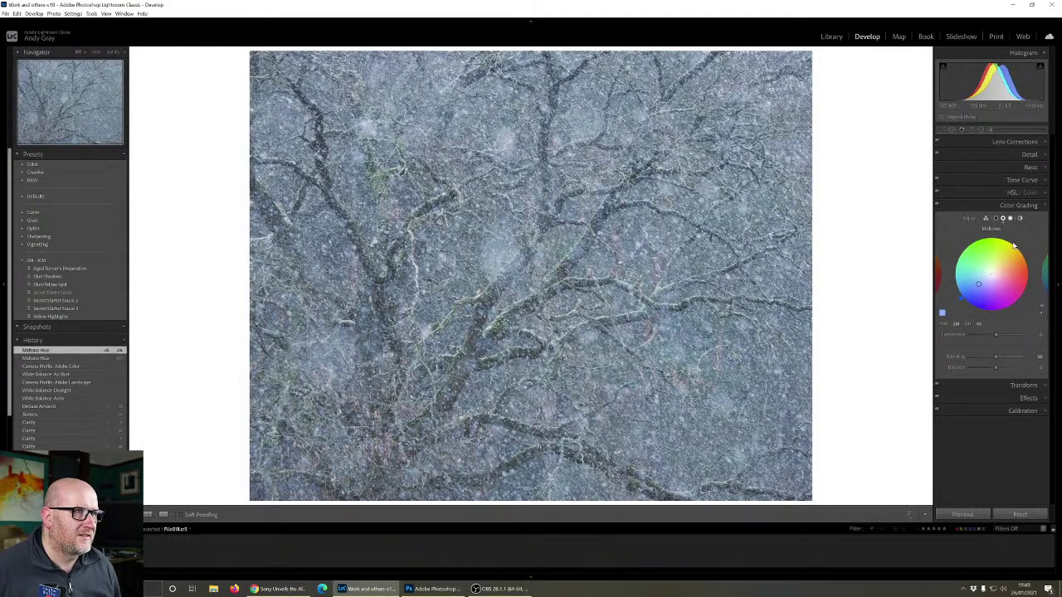
pyautogui.moveTo(980, 285); pyautogui.dragTo(958, 296)
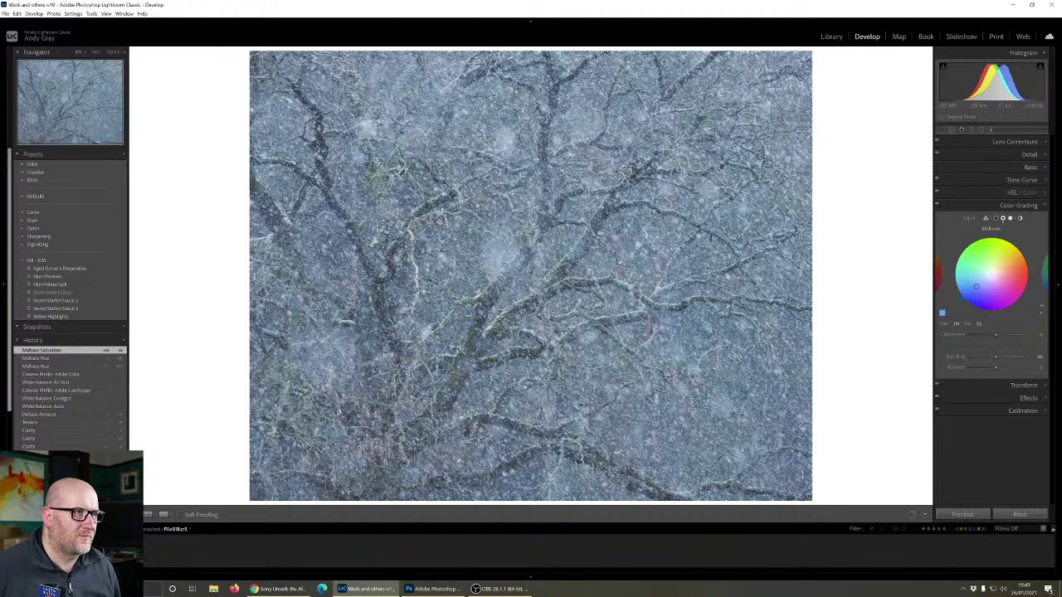
pyautogui.click(961, 300)
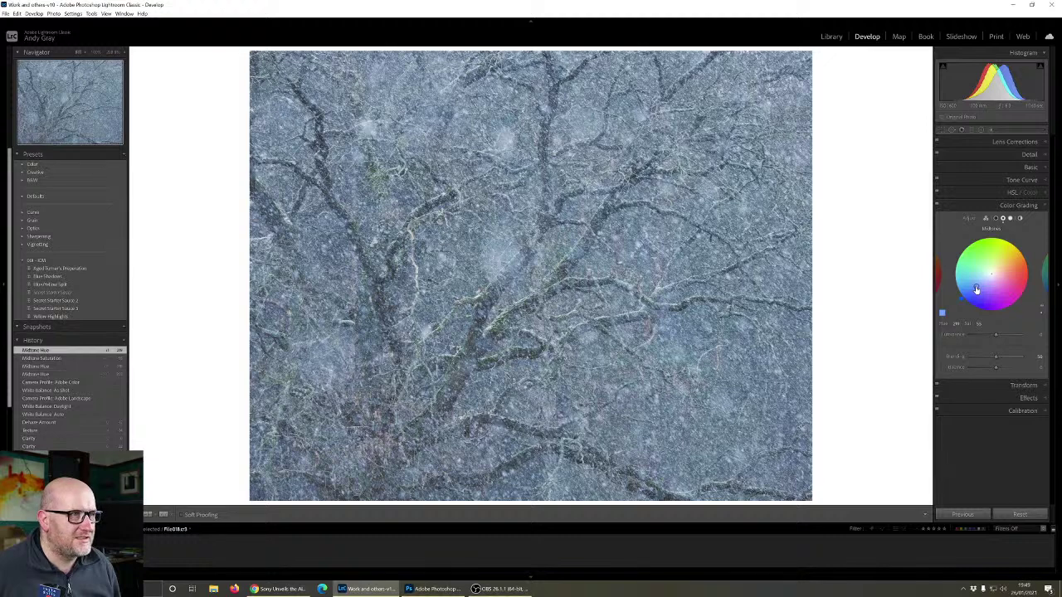
pyautogui.moveTo(974, 287); pyautogui.dragTo(972, 289)
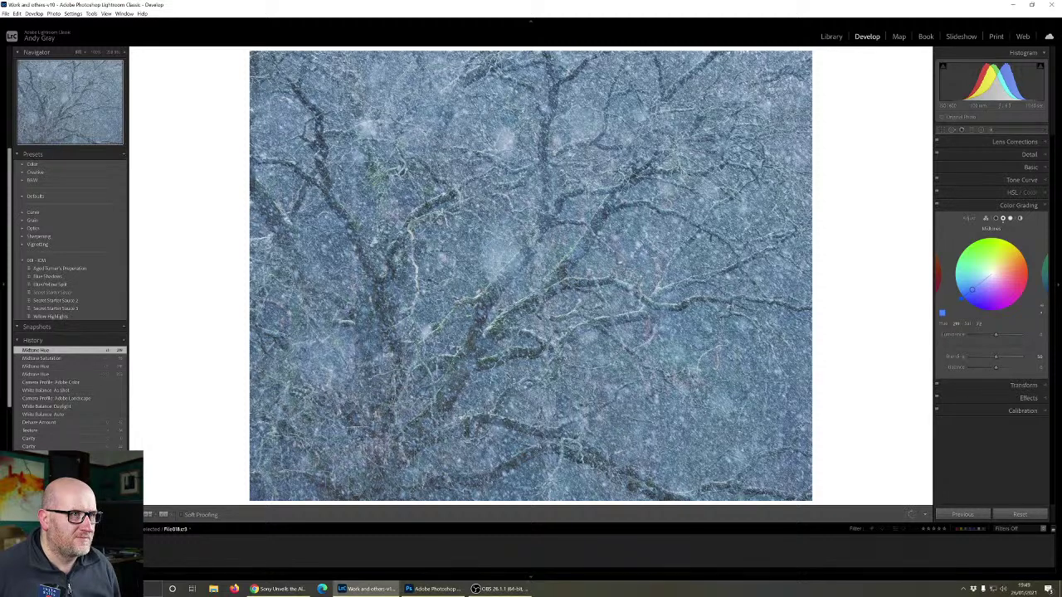
pyautogui.moveTo(972, 289)
pyautogui.mouseDown()
pyautogui.moveTo(984, 279)
pyautogui.moveTo(974, 288)
pyautogui.mouseUp()
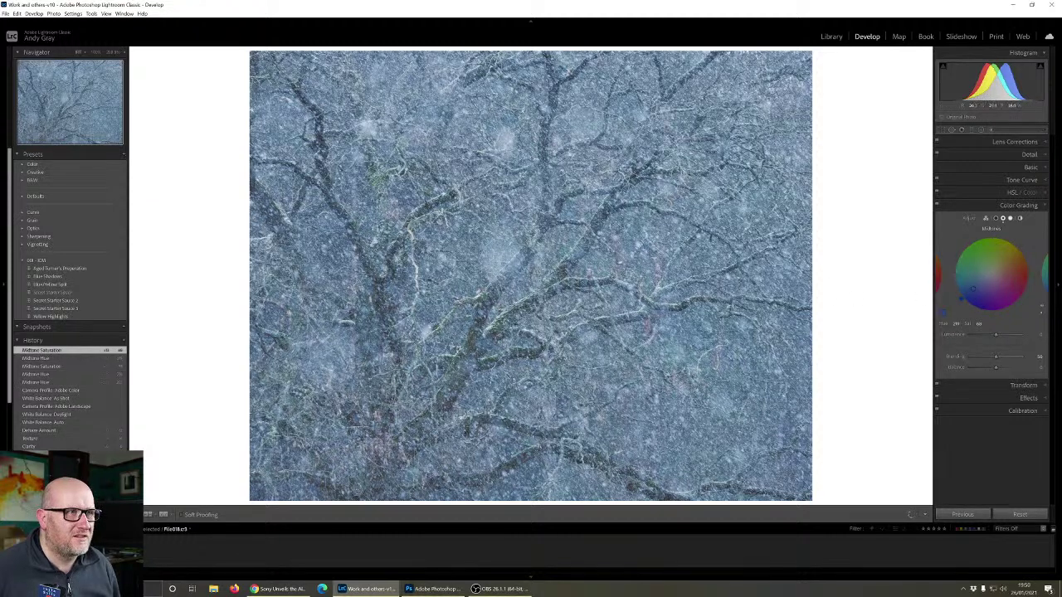
# - Try a yellow tint of increasing strength in the Color Grading highlights and bring them back to neutral
pyautogui.click(1011, 219)
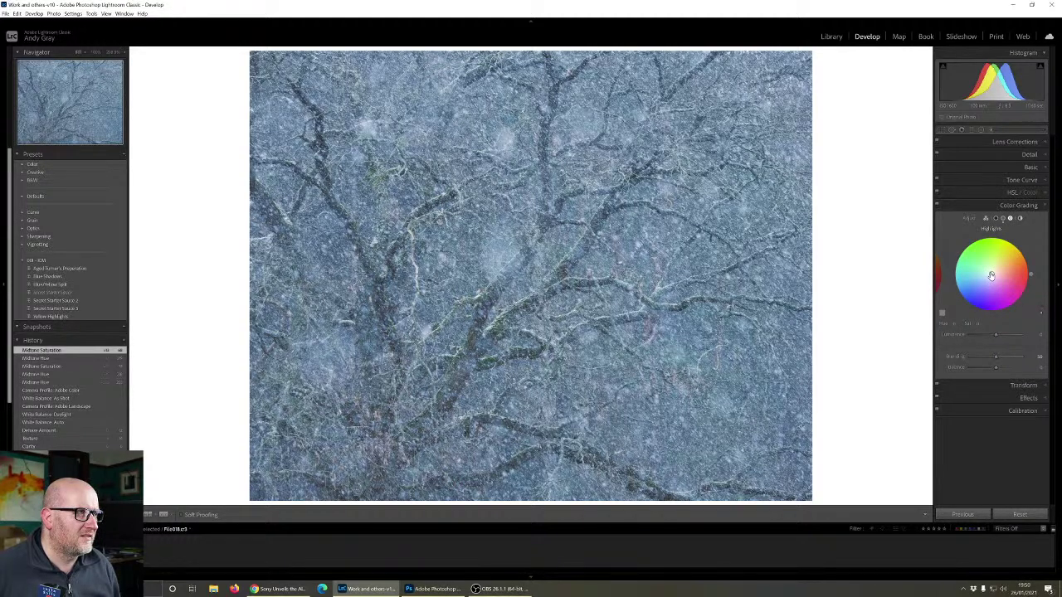
pyautogui.moveTo(991, 275); pyautogui.dragTo(997, 269)
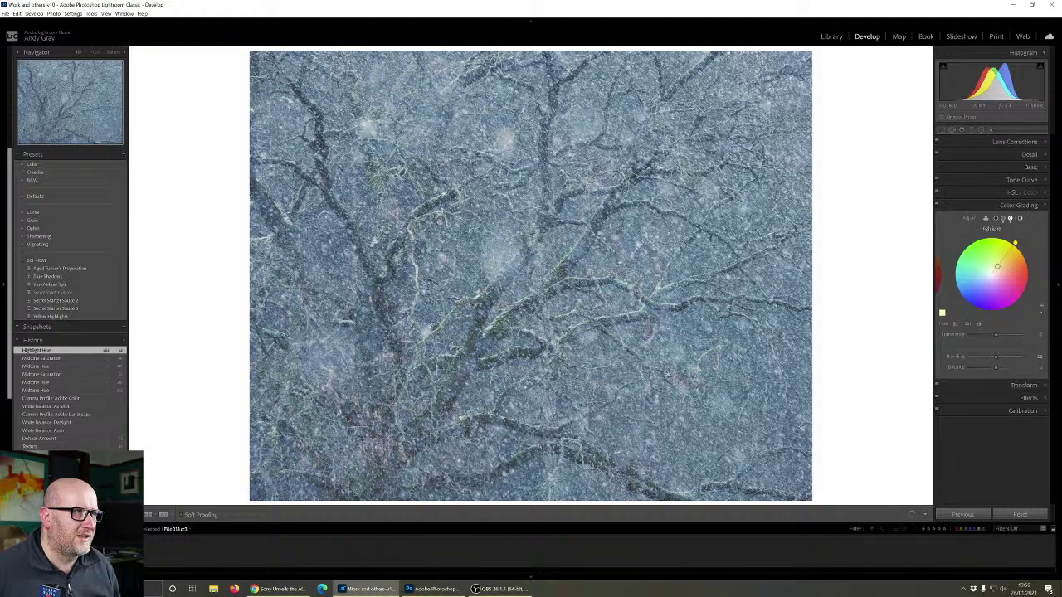
pyautogui.moveTo(997, 266); pyautogui.dragTo(1003, 262)
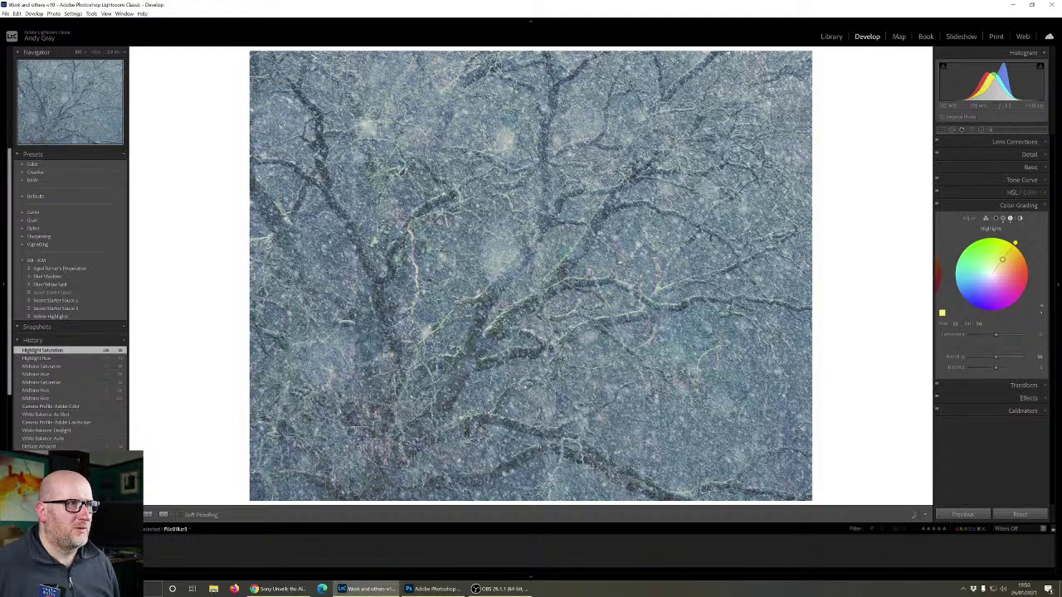
pyautogui.moveTo(1002, 259); pyautogui.dragTo(991, 274)
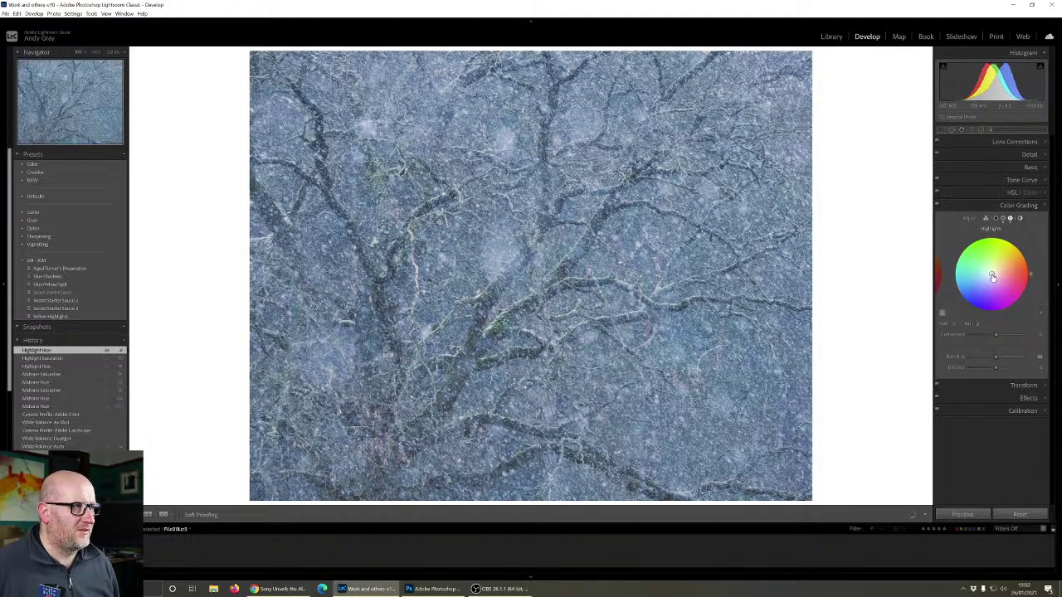
# - Try a yellow-green tint in the Color Grading shadows and reduce its saturation to almost neutral
pyautogui.click(1000, 219)
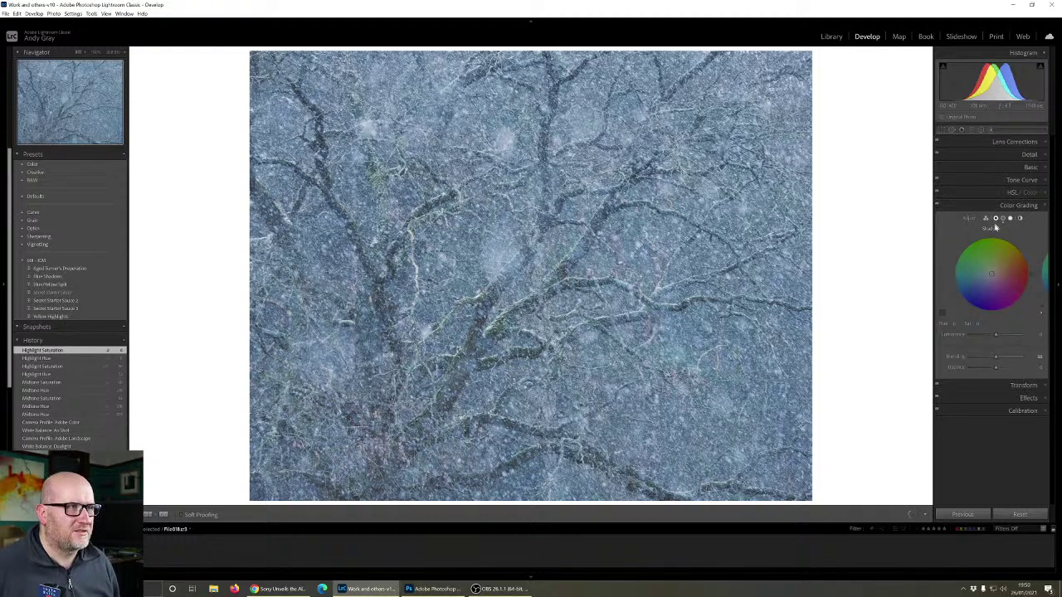
pyautogui.moveTo(993, 275); pyautogui.dragTo(992, 263)
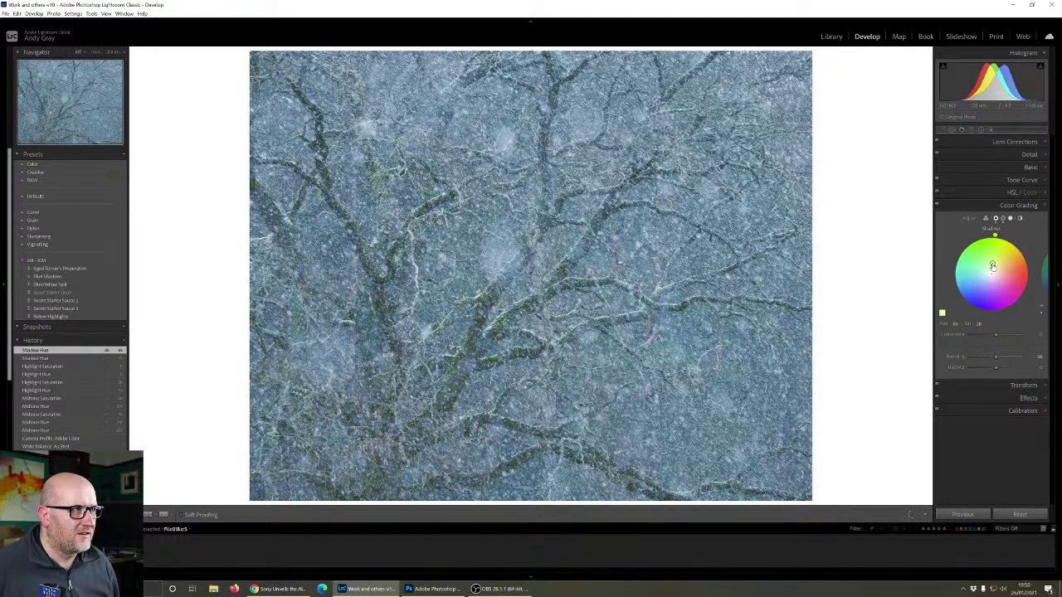
pyautogui.moveTo(992, 264); pyautogui.dragTo(992, 268)
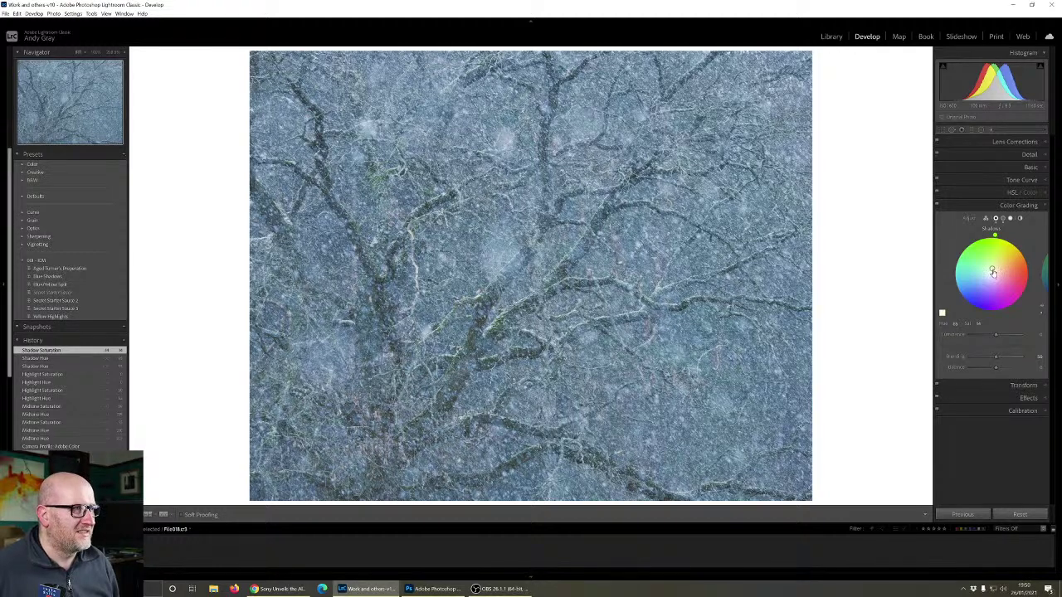
pyautogui.doubleClick(992, 271)
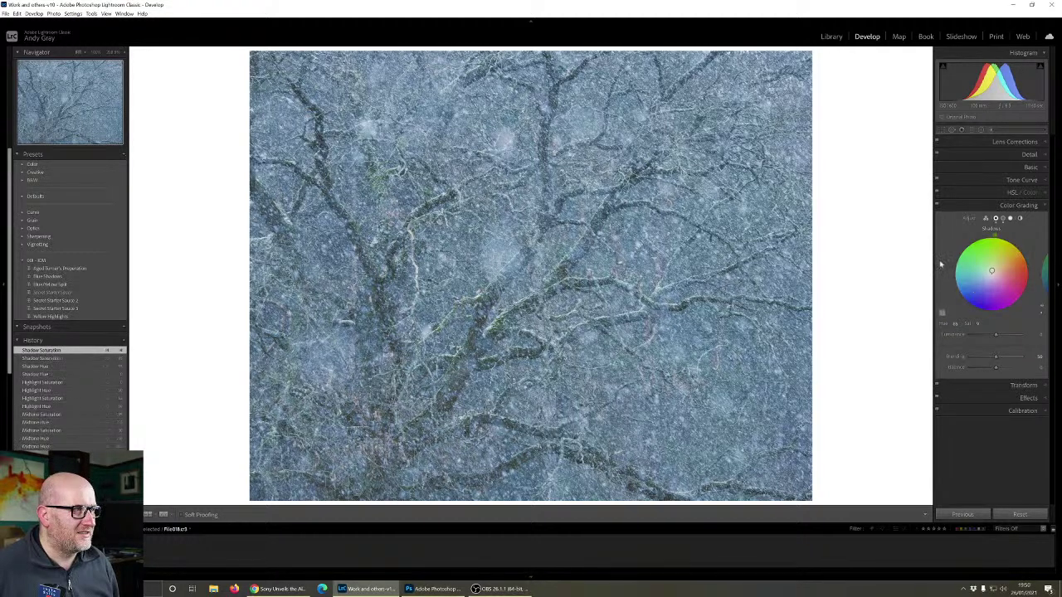
# - Test a darker shadow luminance in Color Grading and raise it to about +60
pyautogui.click(982, 336)
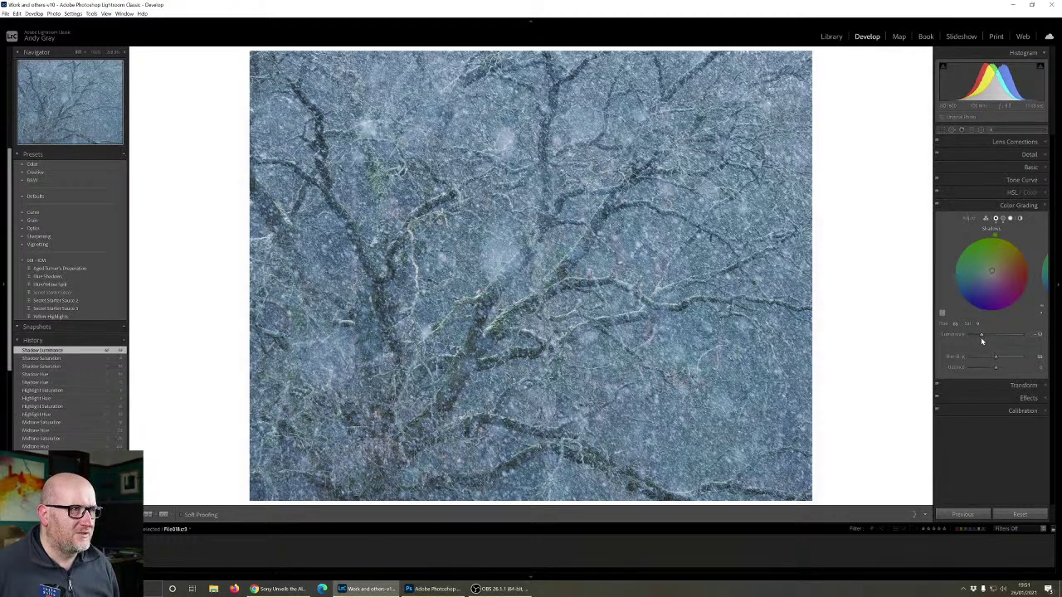
pyautogui.moveTo(981, 334); pyautogui.dragTo(1016, 336)
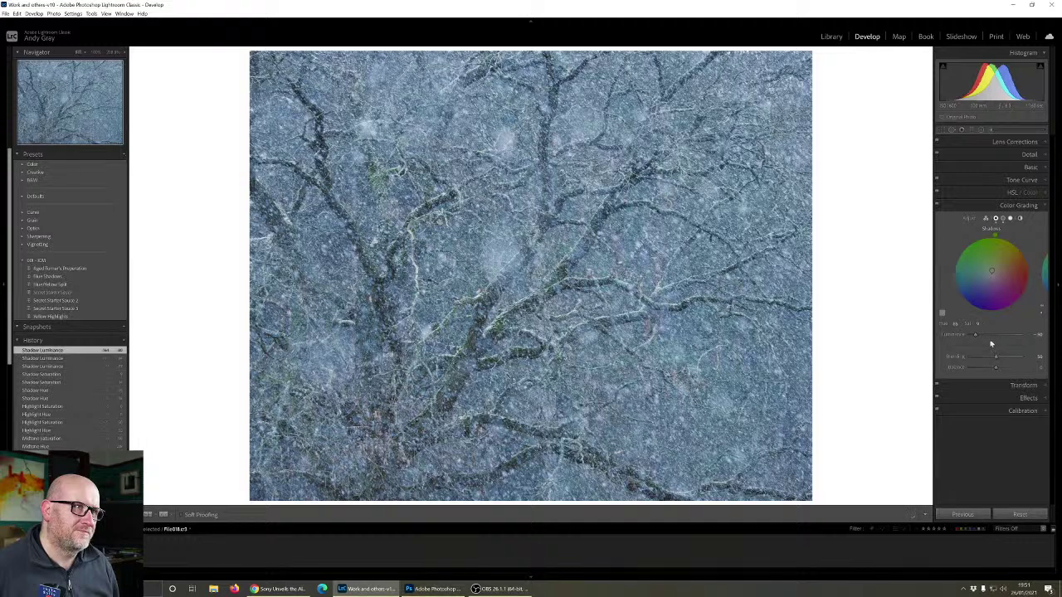
pyautogui.moveTo(976, 335); pyautogui.dragTo(1012, 334)
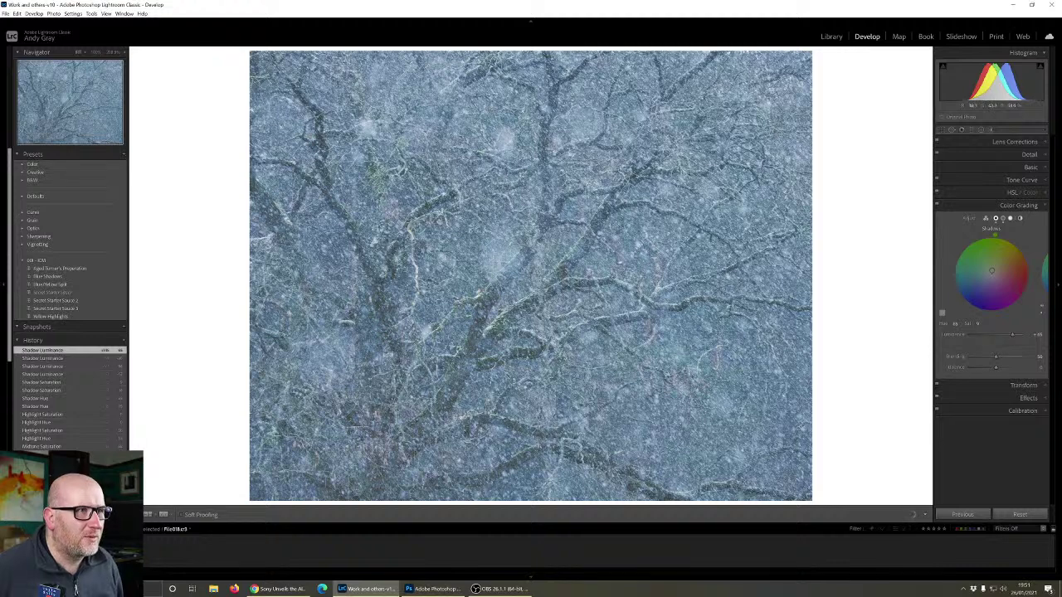
# - Set the color grading blending to about 53 and balance to about +18, and inspect the branches at 100% magnification
pyautogui.moveTo(996, 359)
pyautogui.mouseDown()
pyautogui.moveTo(1013, 362)
pyautogui.moveTo(998, 359)
pyautogui.mouseUp()
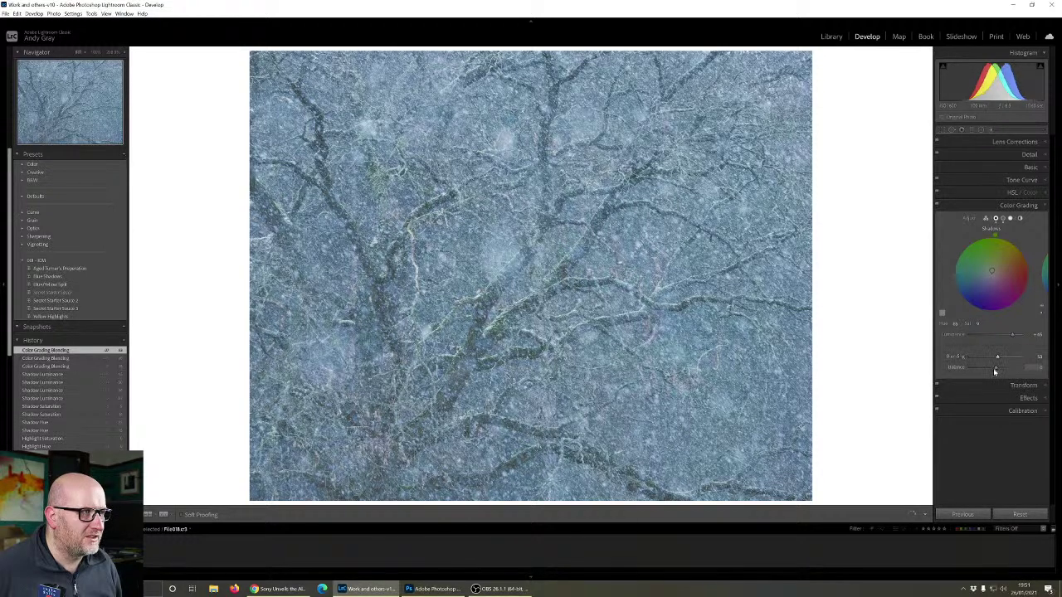
pyautogui.moveTo(988, 370); pyautogui.dragTo(1000, 370)
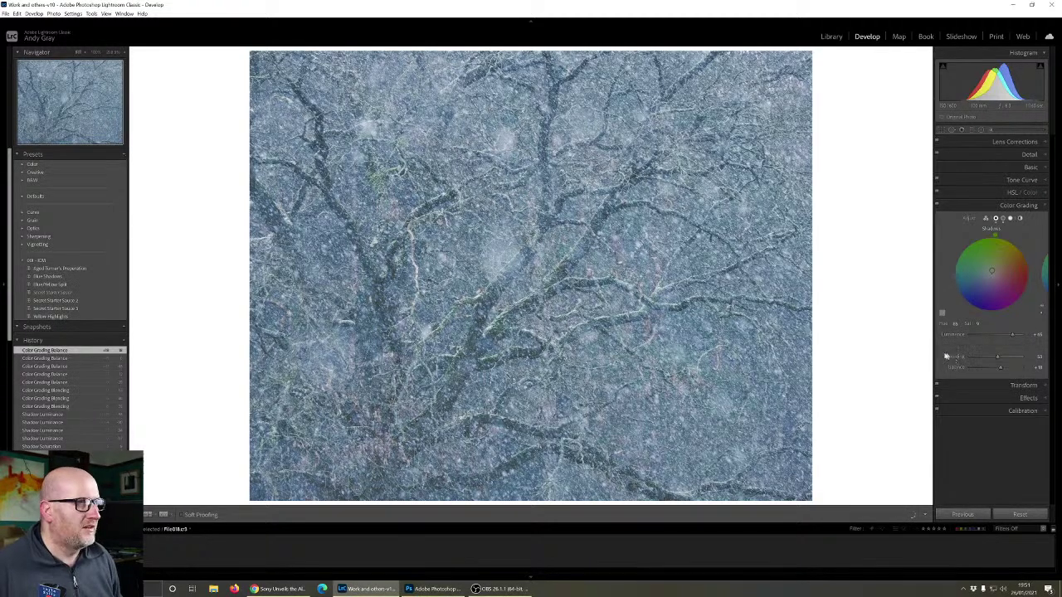
pyautogui.click(656, 301)
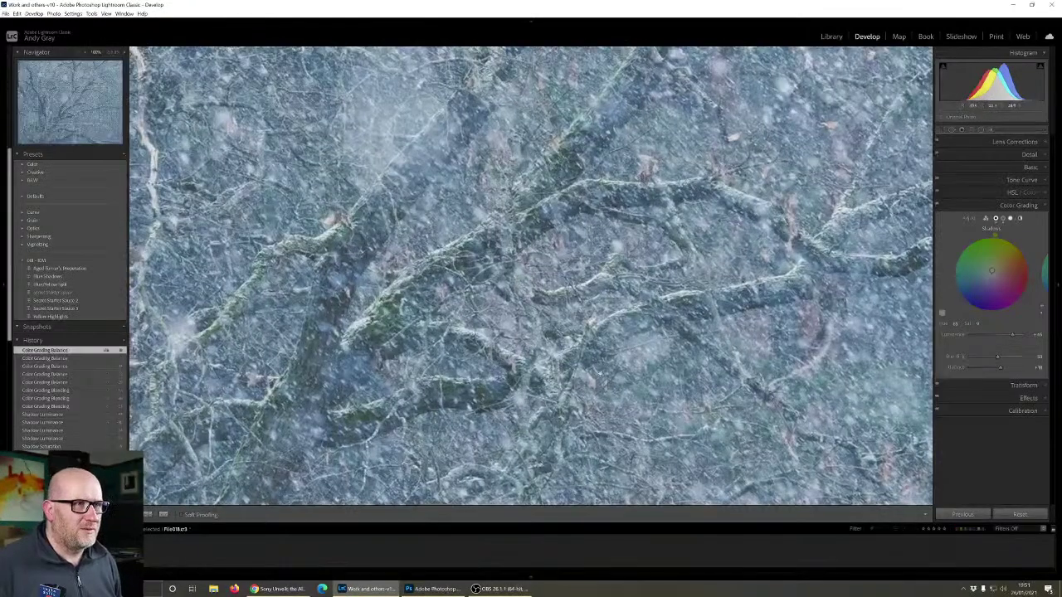
pyautogui.moveTo(657, 301); pyautogui.dragTo(584, 310)
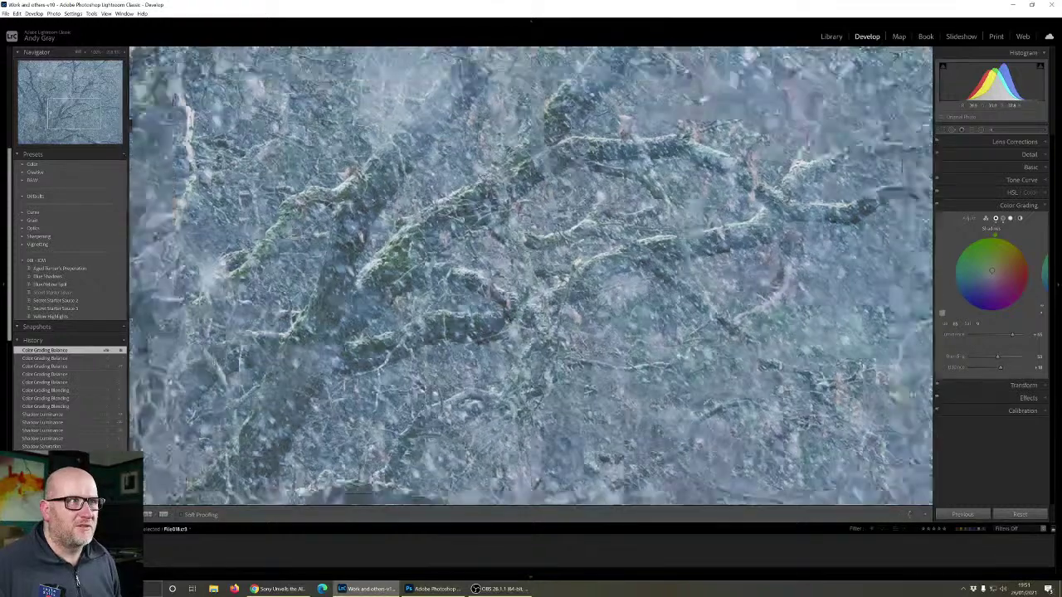
pyautogui.click(498, 317)
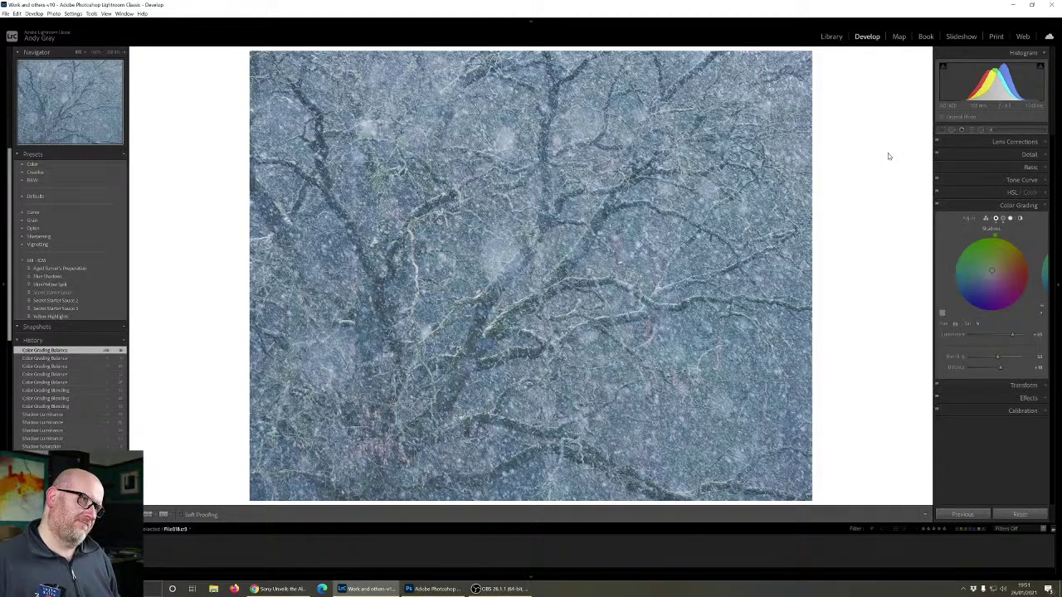
# - Crop the tree photo to a 1 x 1 square and reposition the image inside the crop frame
pyautogui.click(944, 131)
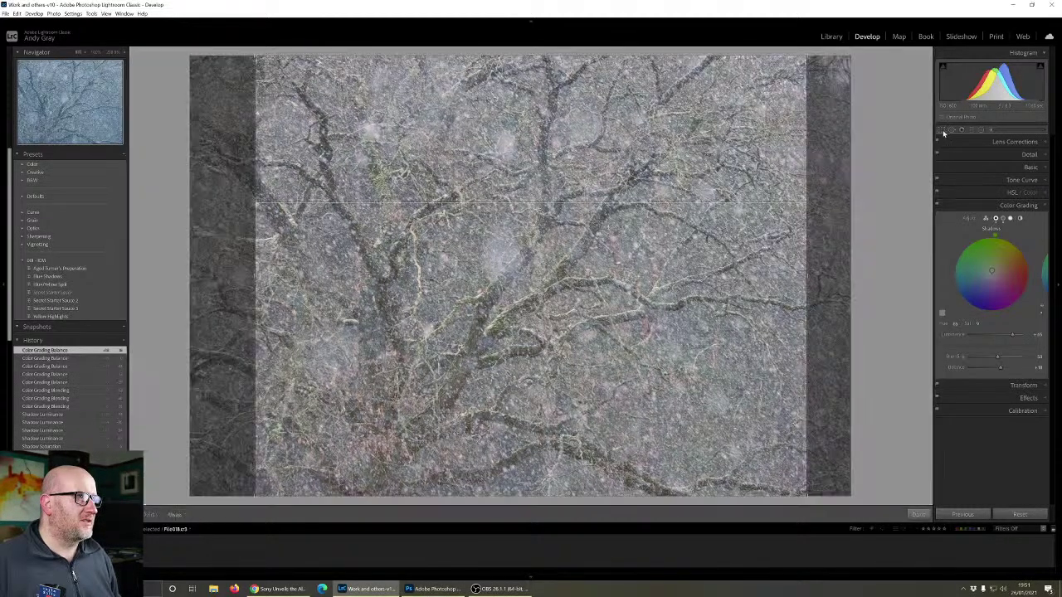
pyautogui.click(1009, 155)
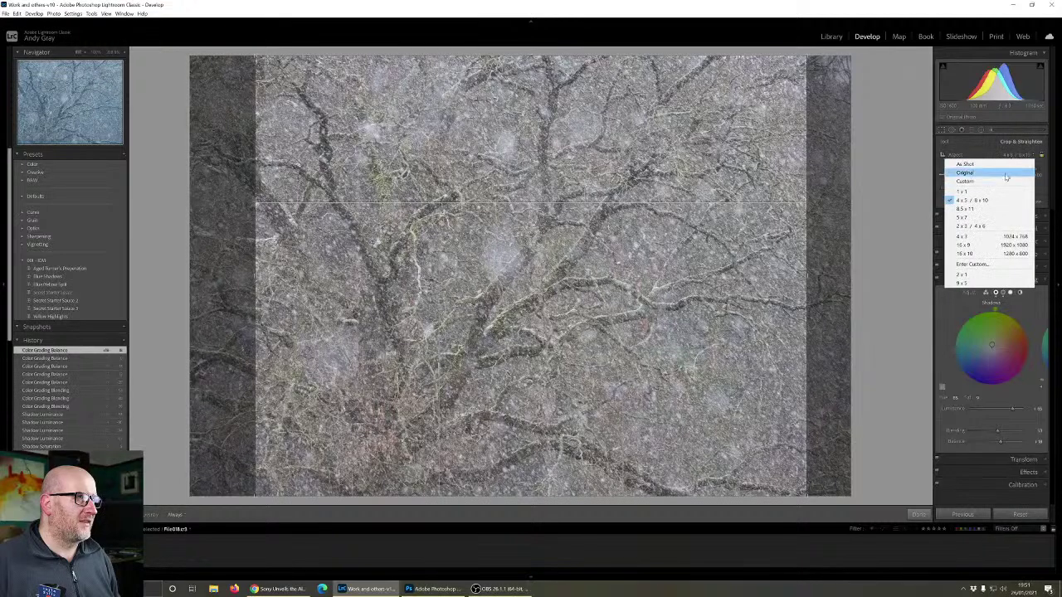
pyautogui.click(999, 191)
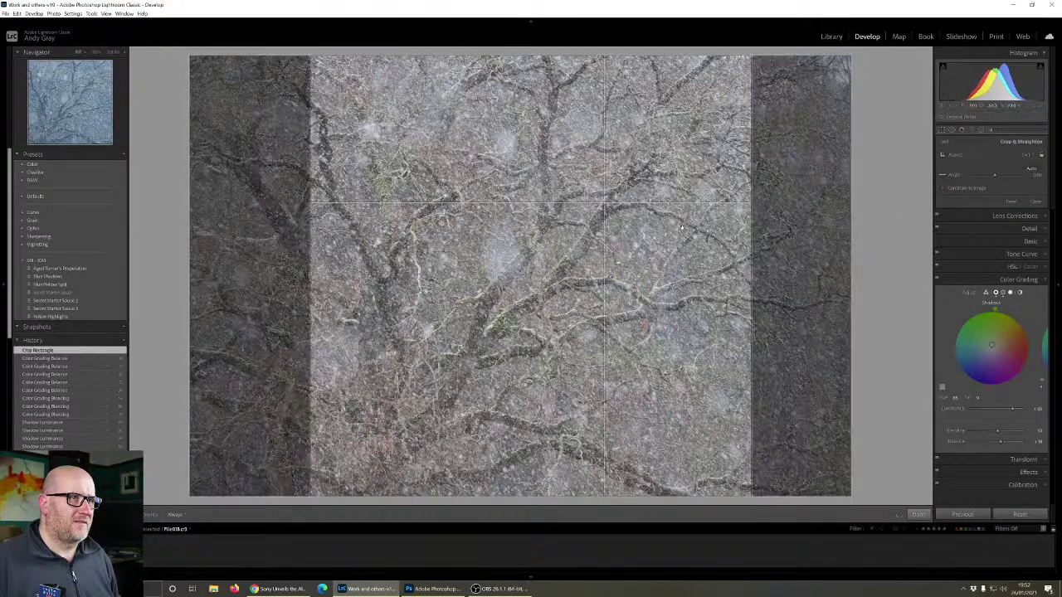
pyautogui.moveTo(682, 227); pyautogui.dragTo(654, 246)
pyautogui.click(920, 515)
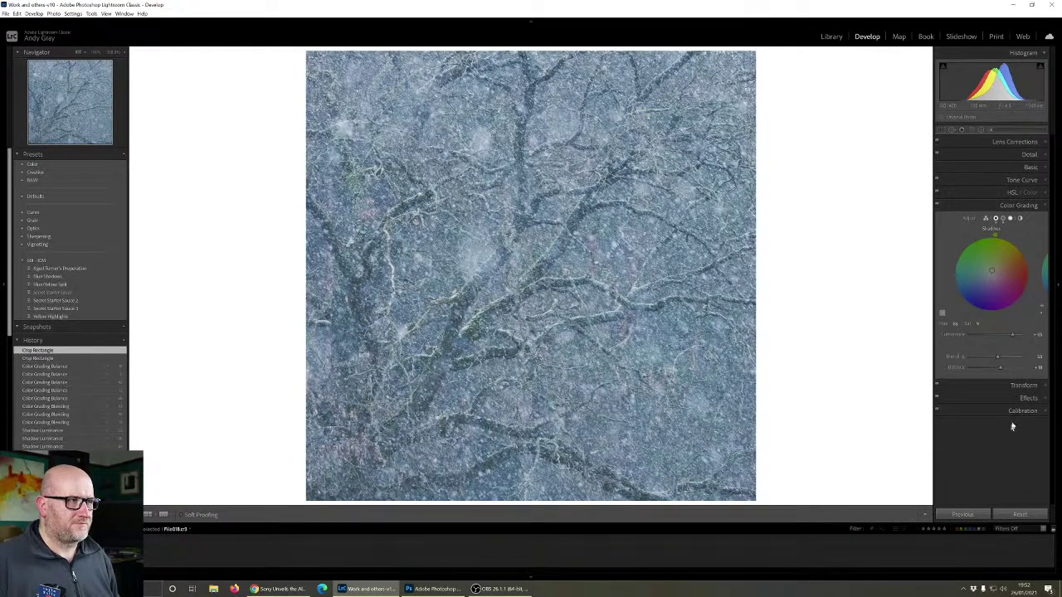
# - Add a subtle post-crop vignette with amount about -7, midpoint about 35, roundness about +45 and feather about 75, and compare the photo with and without it
pyautogui.click(997, 399)
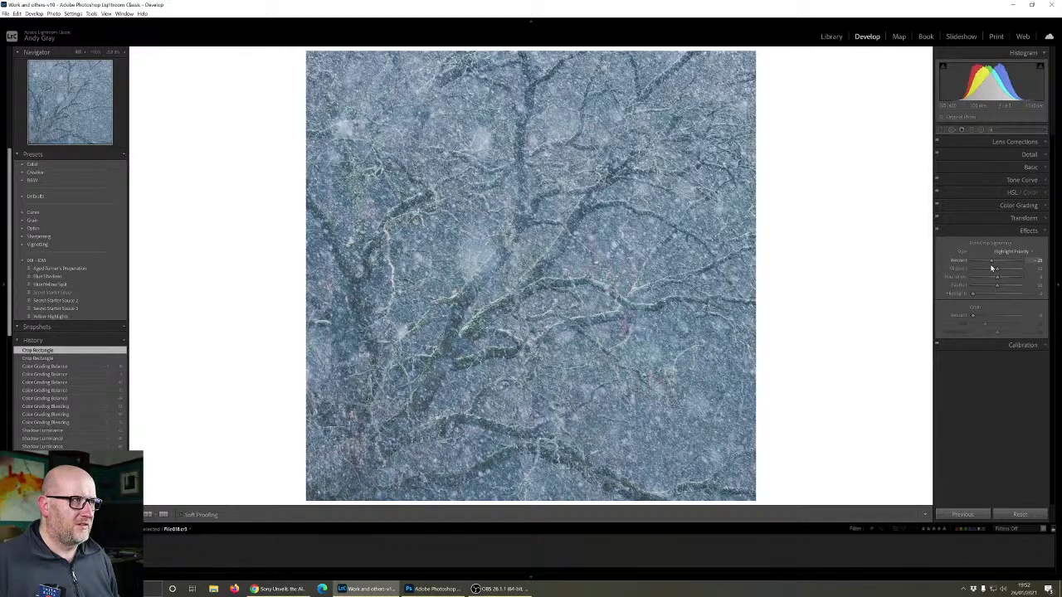
pyautogui.moveTo(993, 268); pyautogui.dragTo(1010, 287)
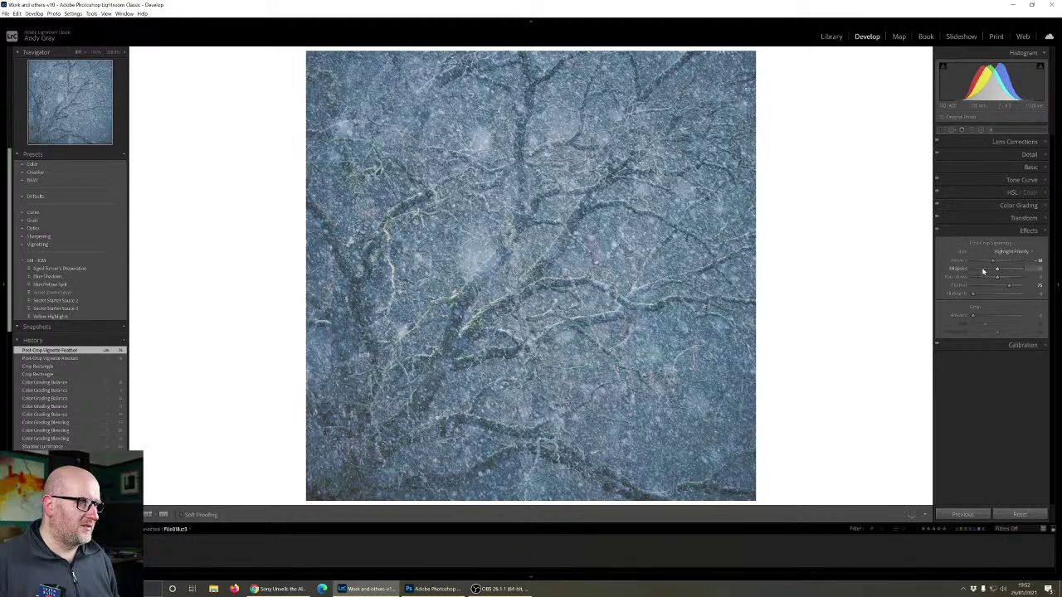
pyautogui.click(984, 271)
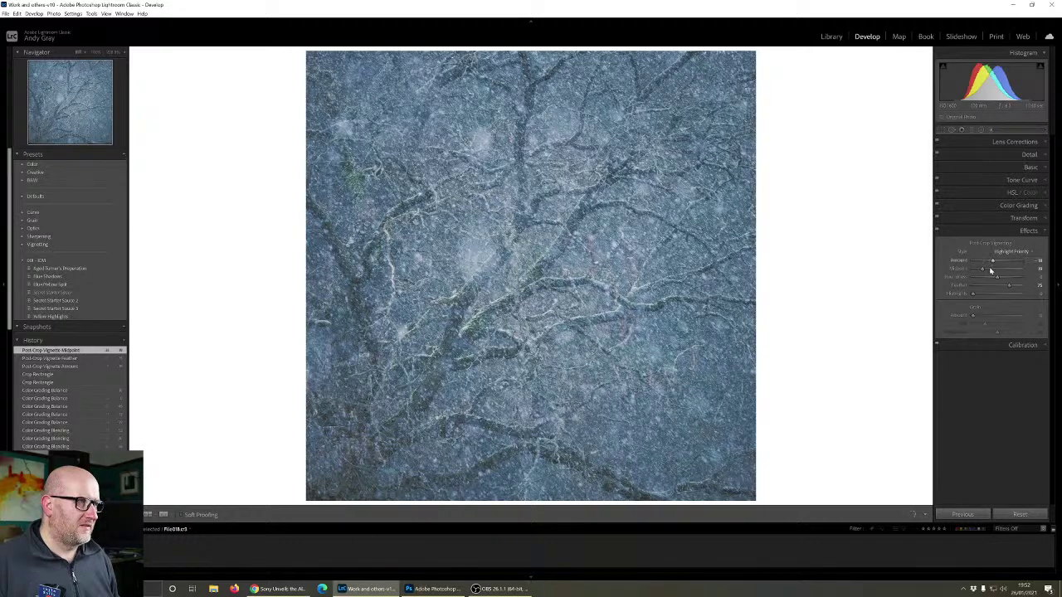
pyautogui.click(990, 270)
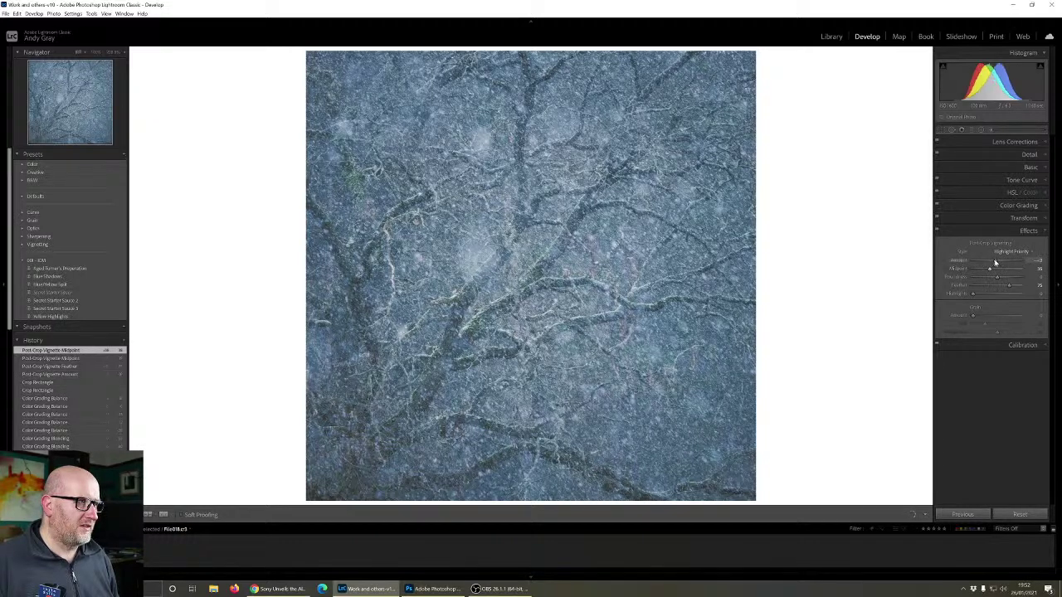
pyautogui.click(994, 260)
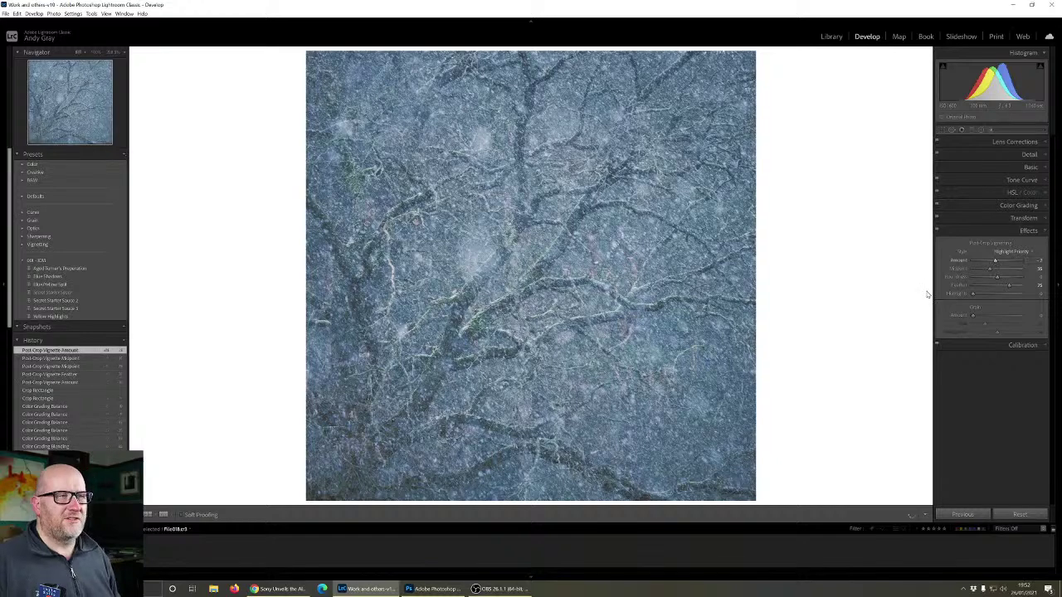
pyautogui.click(1009, 279)
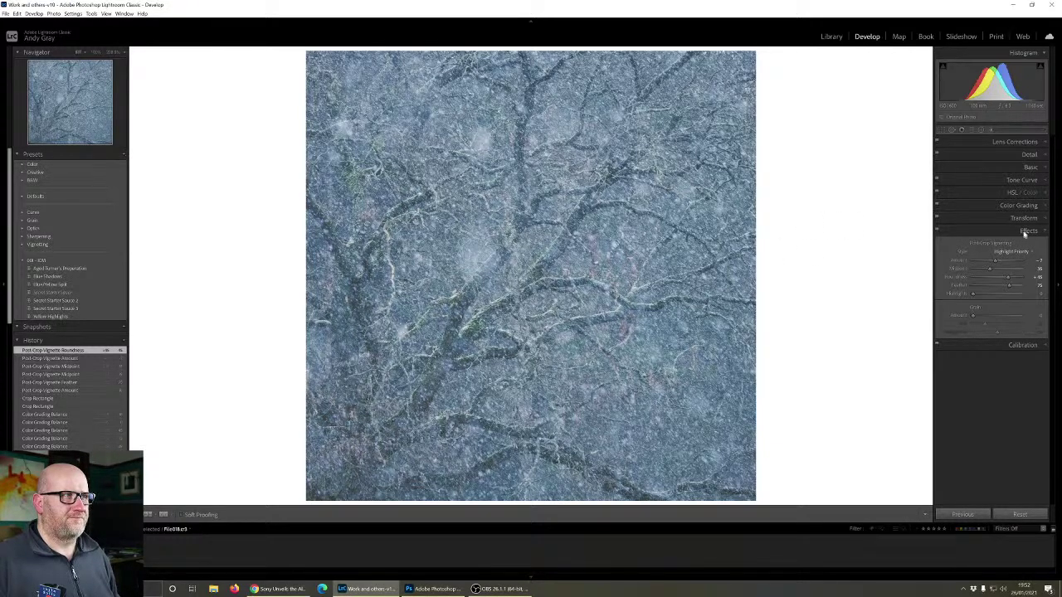
pyautogui.click(937, 232)
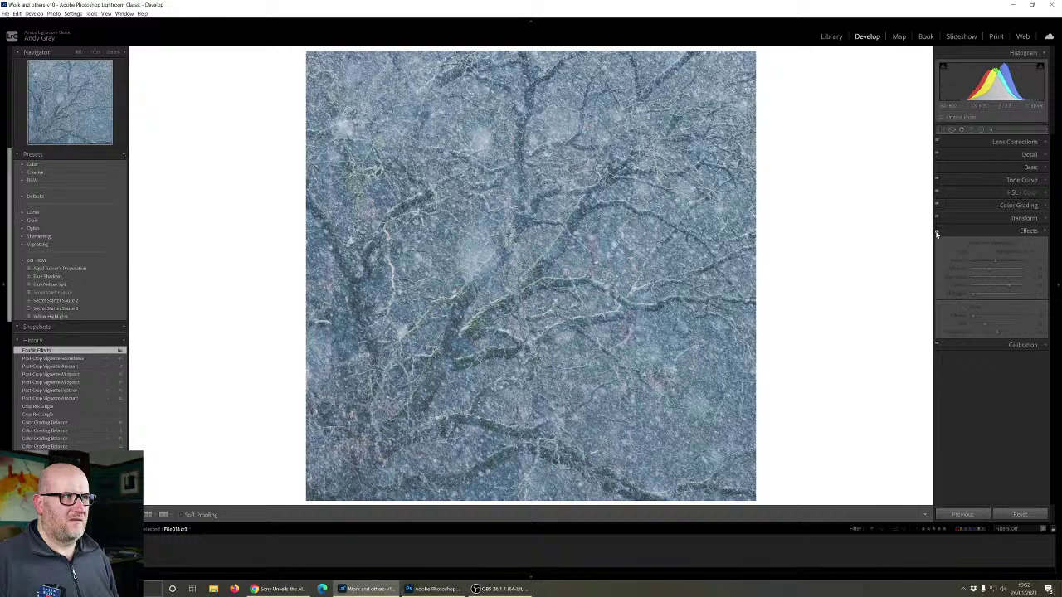
pyautogui.click(937, 232)
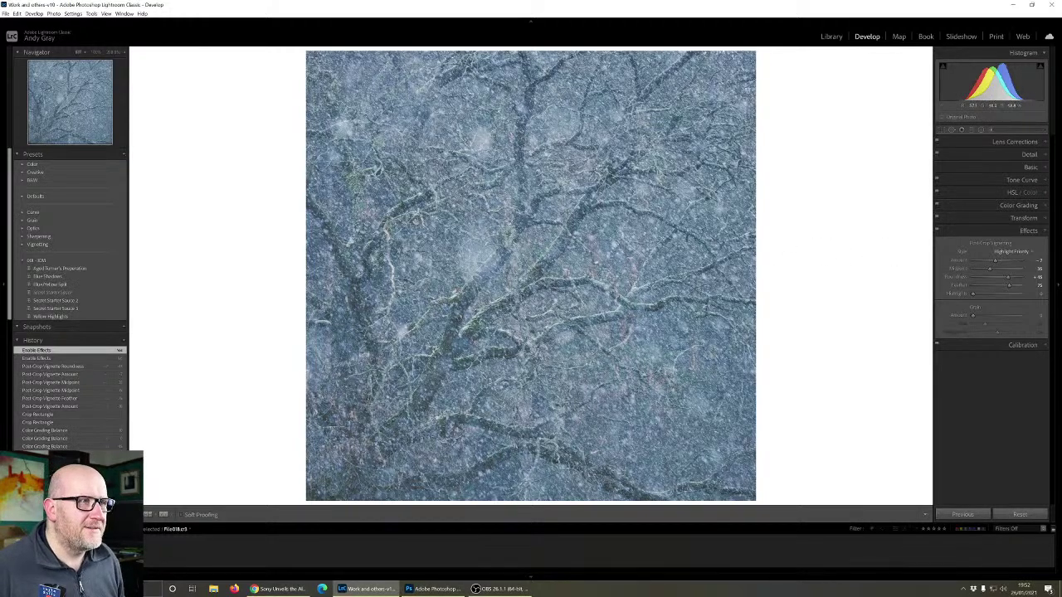
pyautogui.click(520, 292)
pyautogui.click(520, 292)
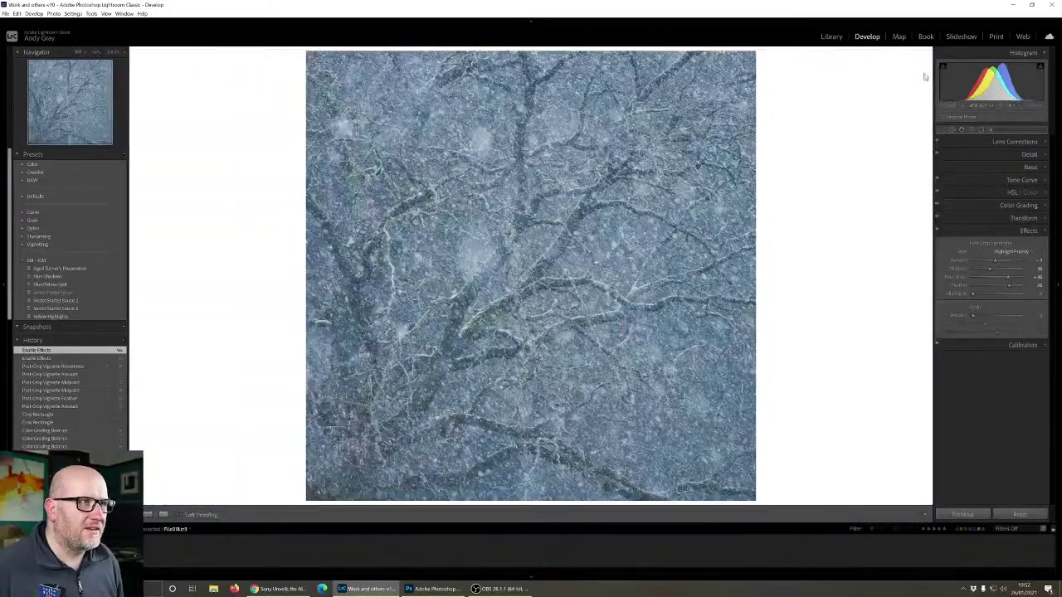
# - Set the luminance noise reduction to about 14 and inspect the branches at 100% magnification
pyautogui.click(1029, 155)
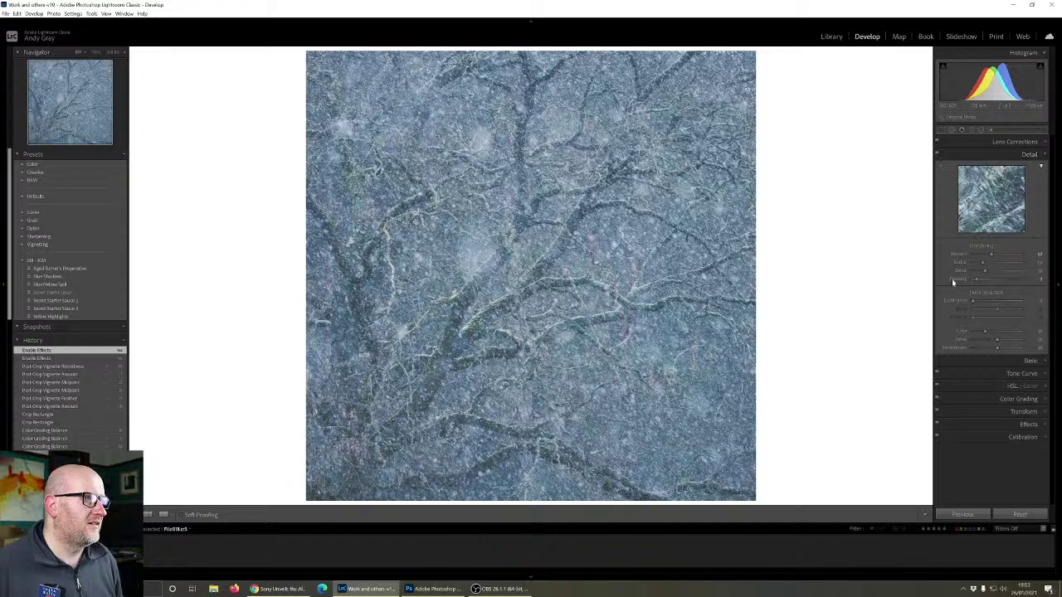
pyautogui.moveTo(977, 300); pyautogui.dragTo(979, 301)
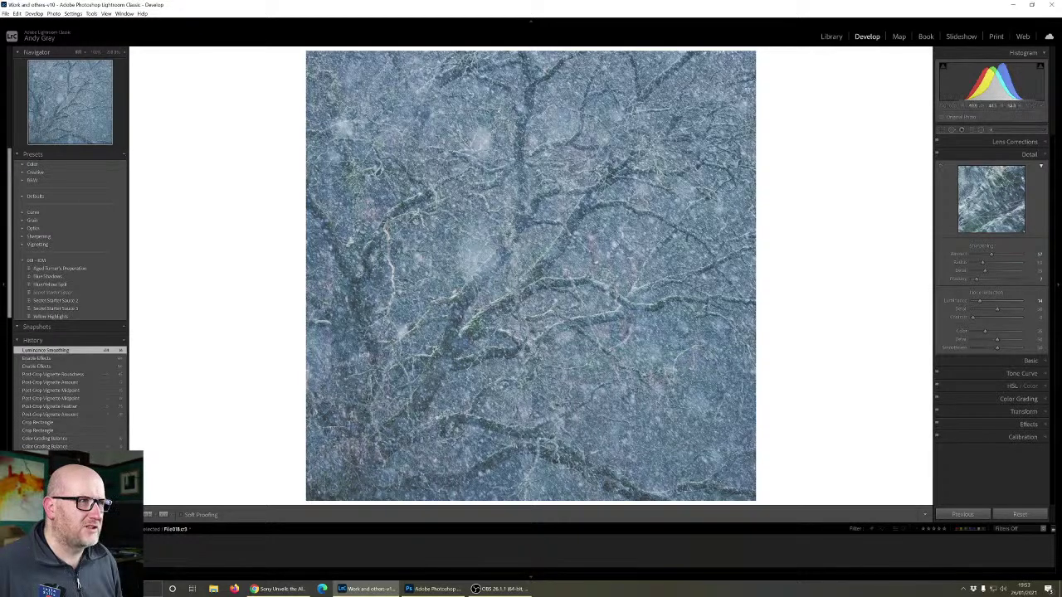
pyautogui.click(614, 239)
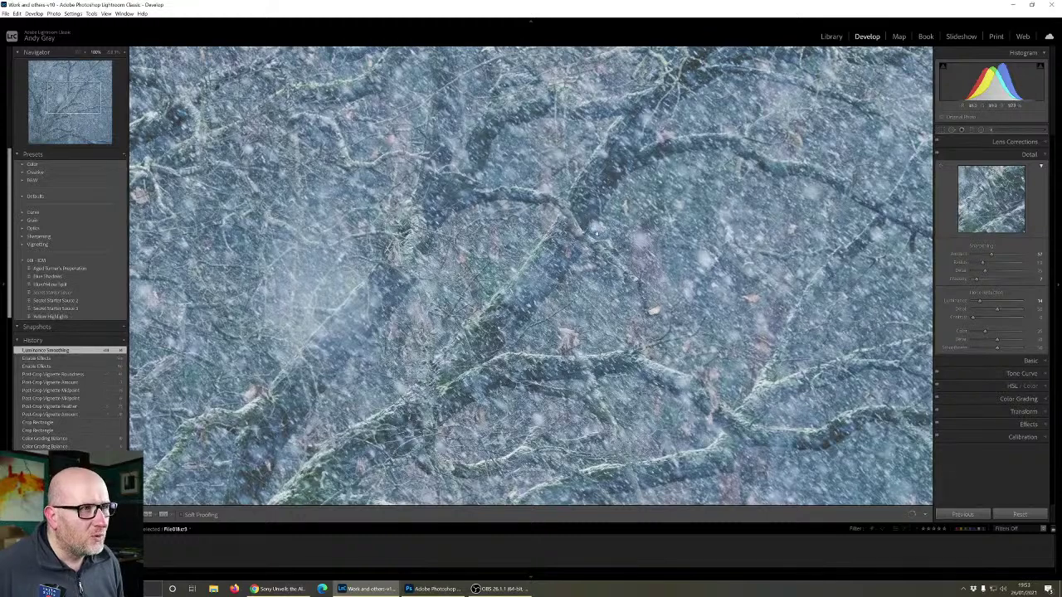
pyautogui.moveTo(620, 249); pyautogui.dragTo(612, 319)
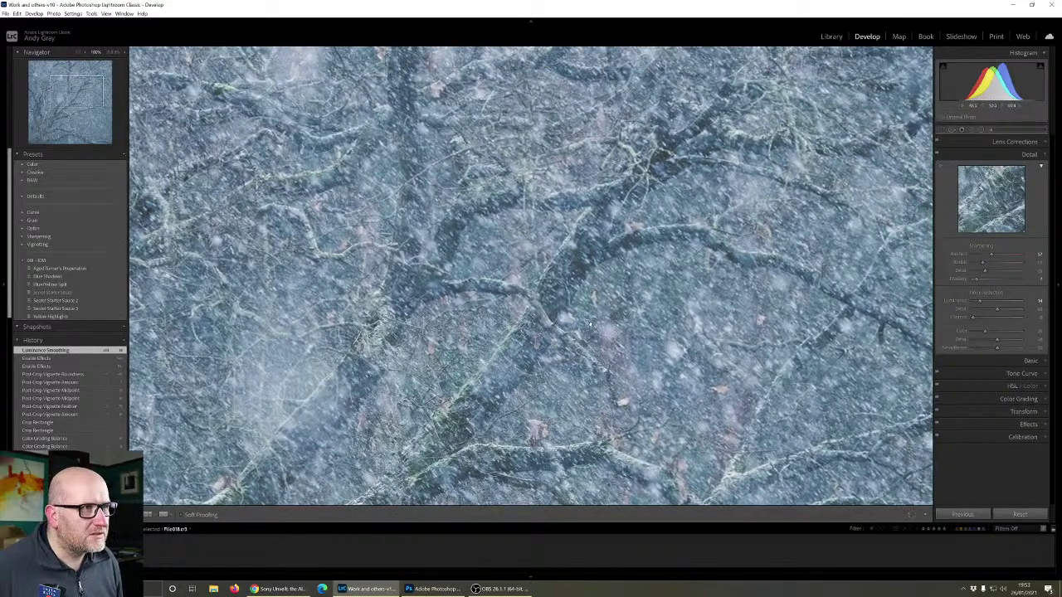
pyautogui.click(590, 323)
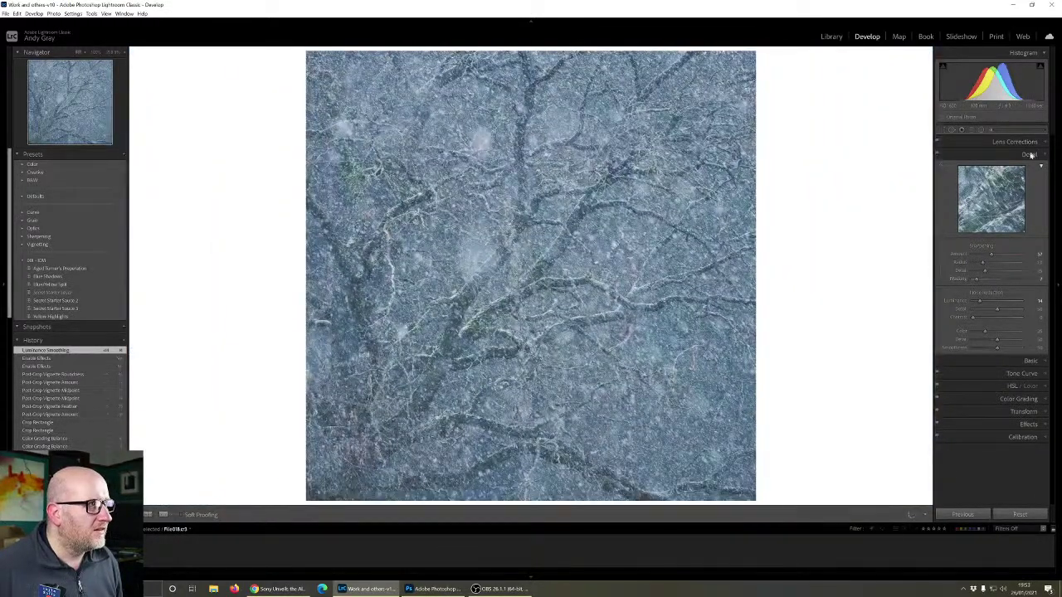
# - Lower the blacks slightly and raise the contrast to about +38 in the basic adjustments
pyautogui.click(1030, 361)
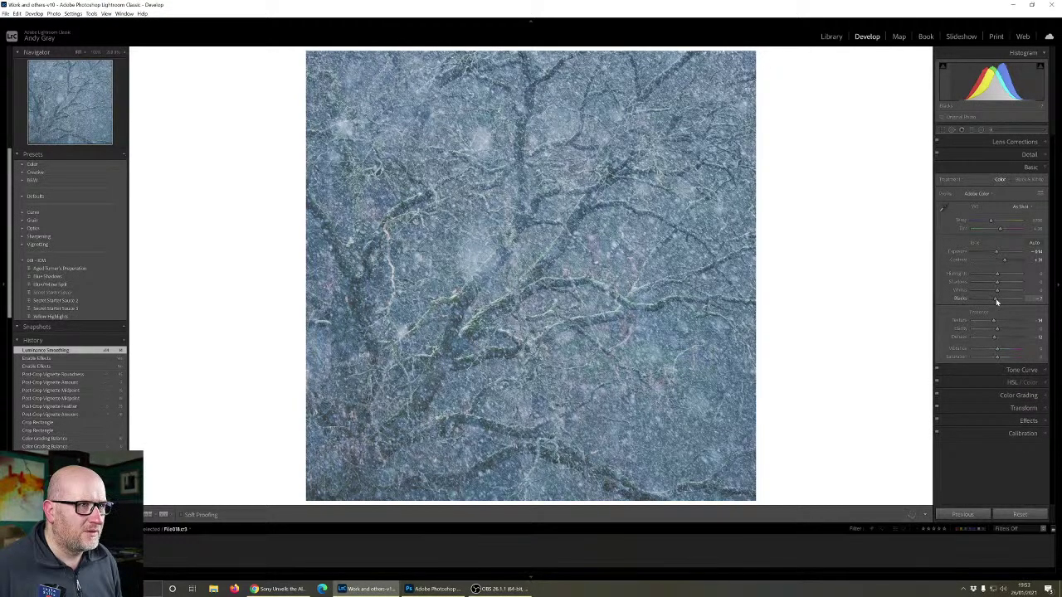
pyautogui.moveTo(997, 302); pyautogui.dragTo(993, 301)
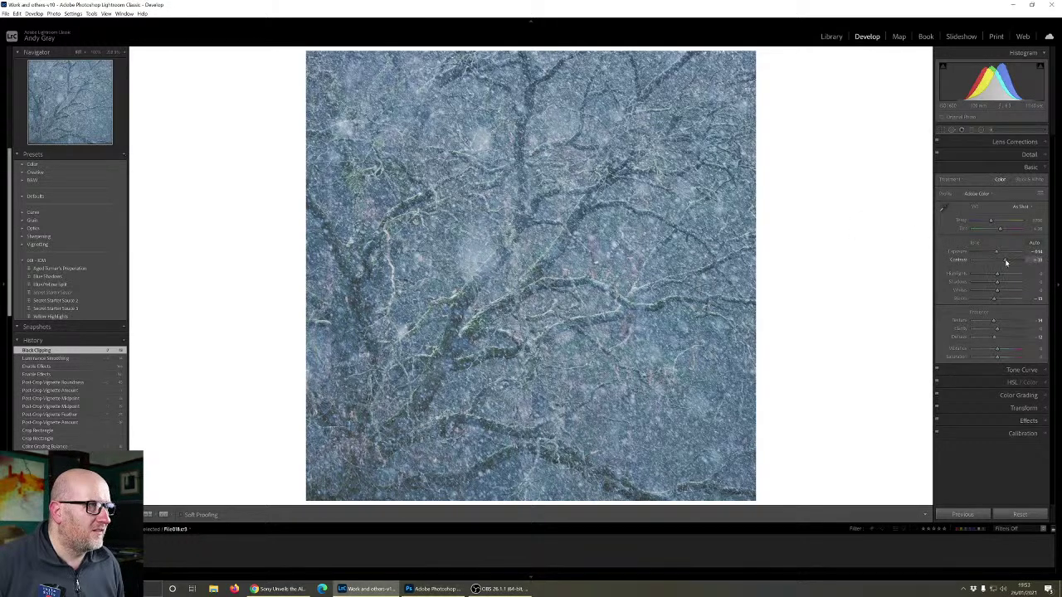
pyautogui.moveTo(1004, 261); pyautogui.dragTo(1006, 263)
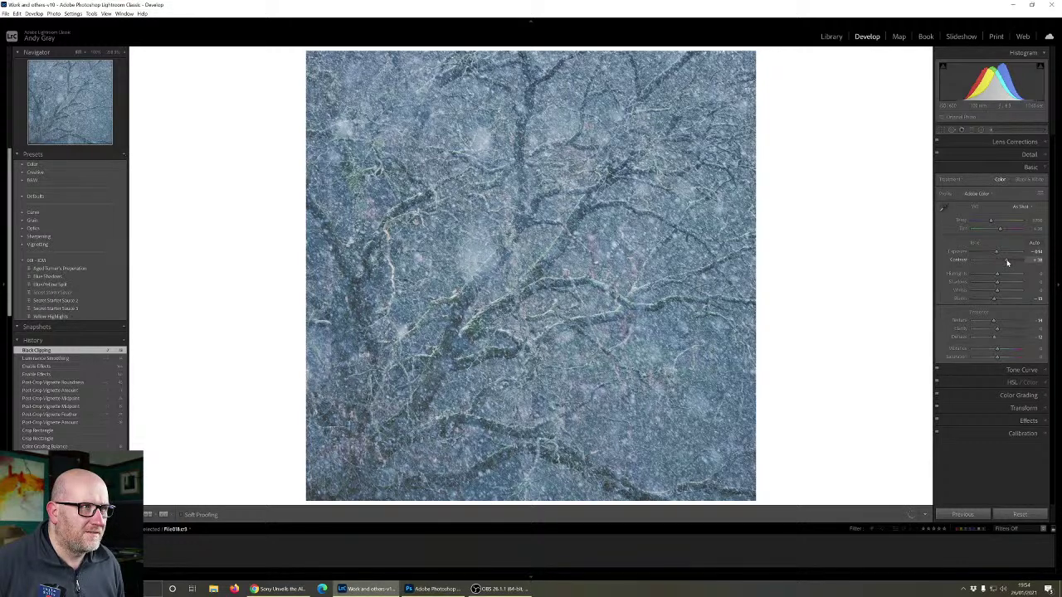
# - Test a higher clarity, reduce it to about -18, and inspect the branches at 100% magnification
pyautogui.moveTo(1008, 263); pyautogui.dragTo(1008, 284)
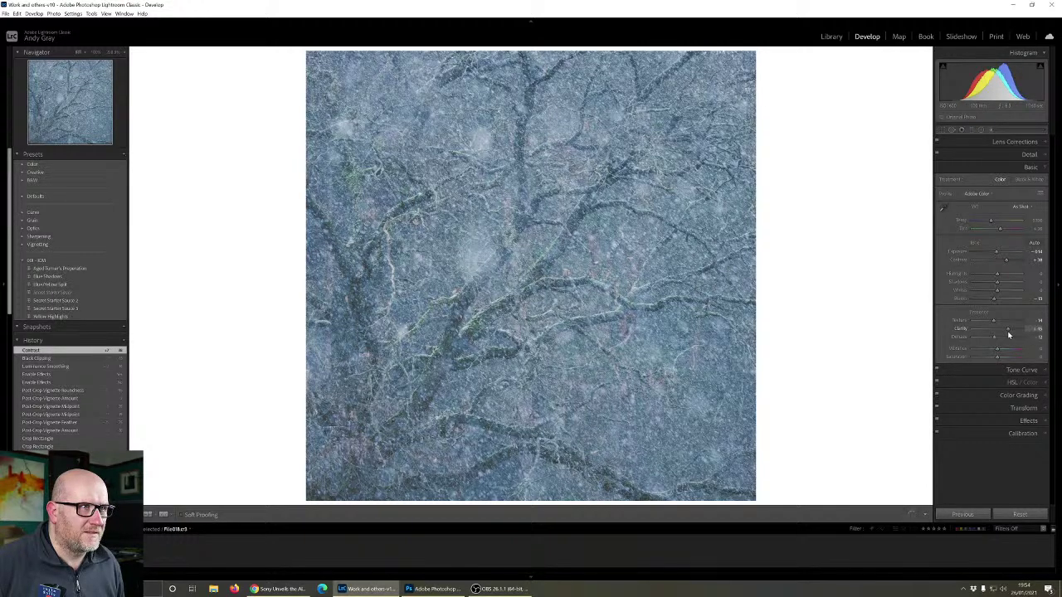
pyautogui.moveTo(1009, 334); pyautogui.dragTo(992, 334)
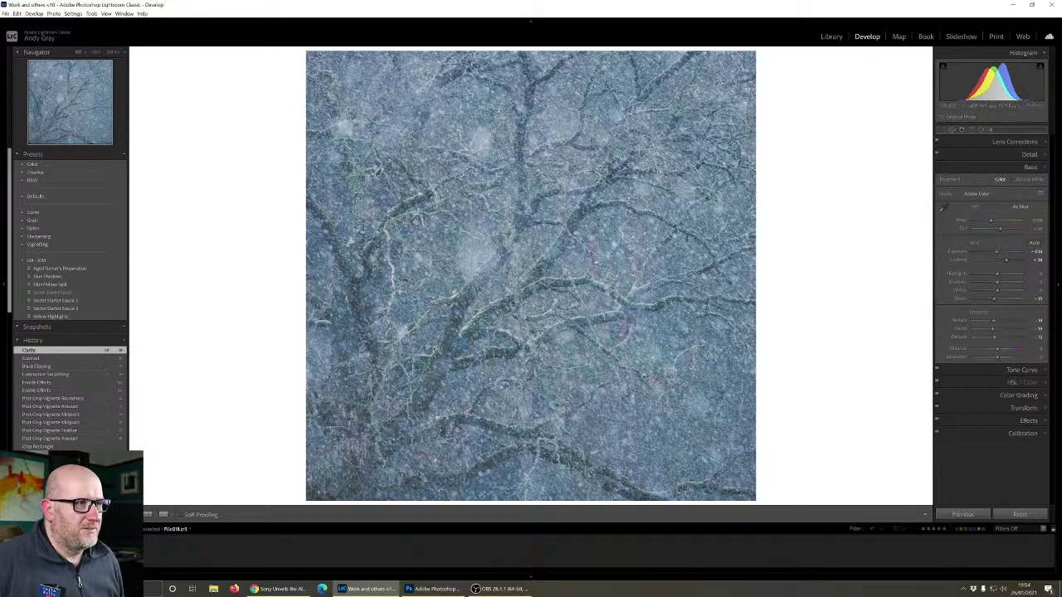
pyautogui.click(514, 365)
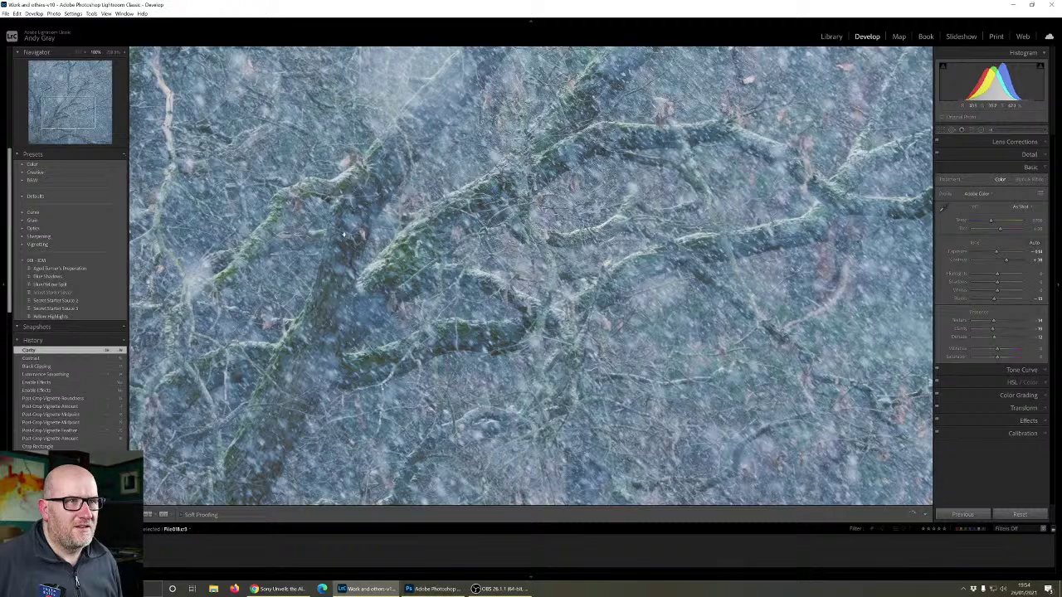
pyautogui.moveTo(429, 206); pyautogui.dragTo(406, 347)
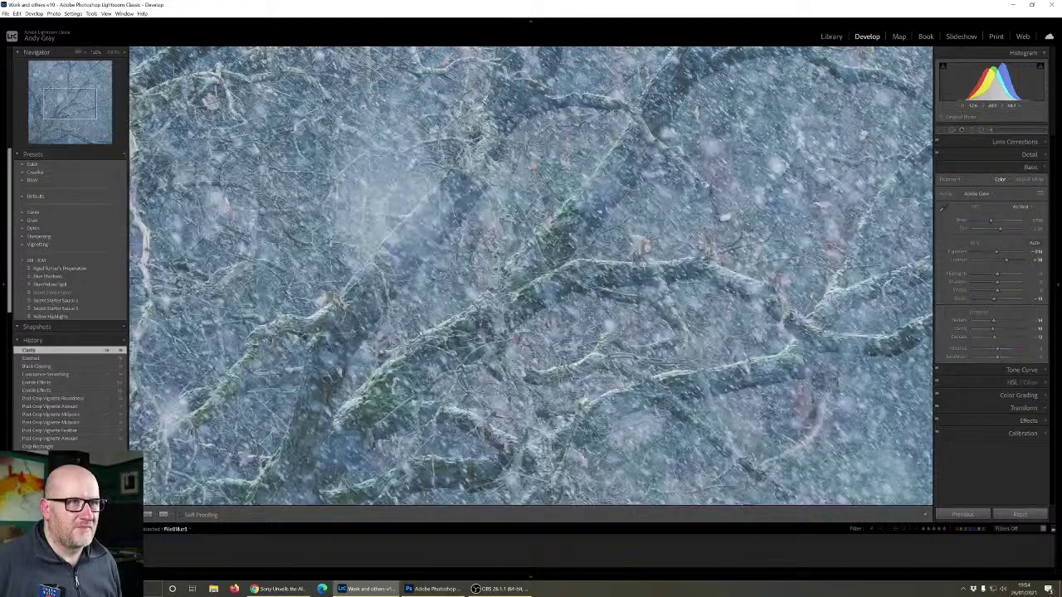
pyautogui.press('z')
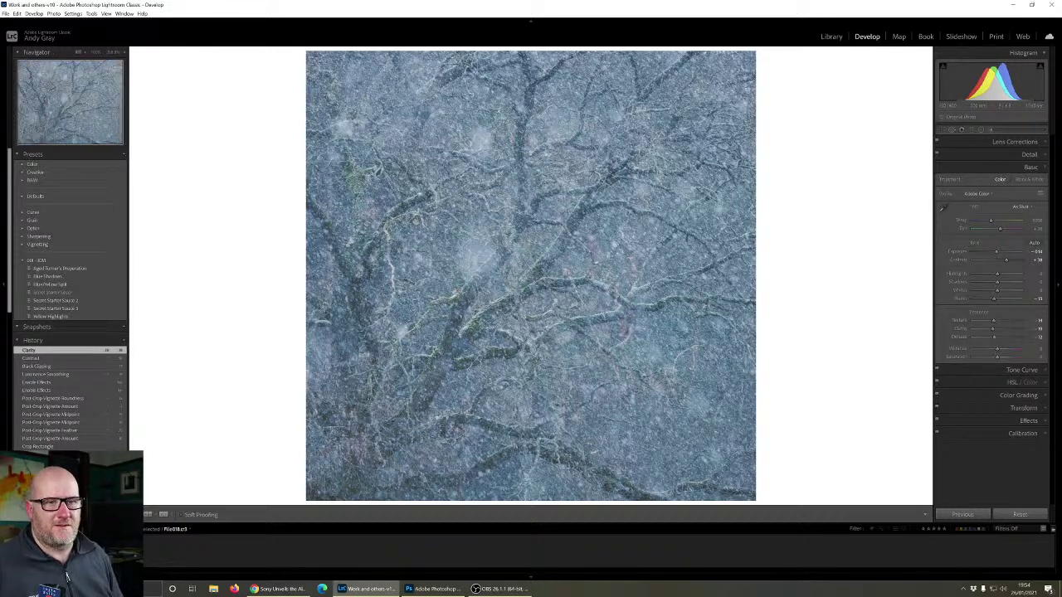
# - Switch to the unedited photo of the snowy bushes and dry grass, and raise its contrast to about +38
pyautogui.press('Right')
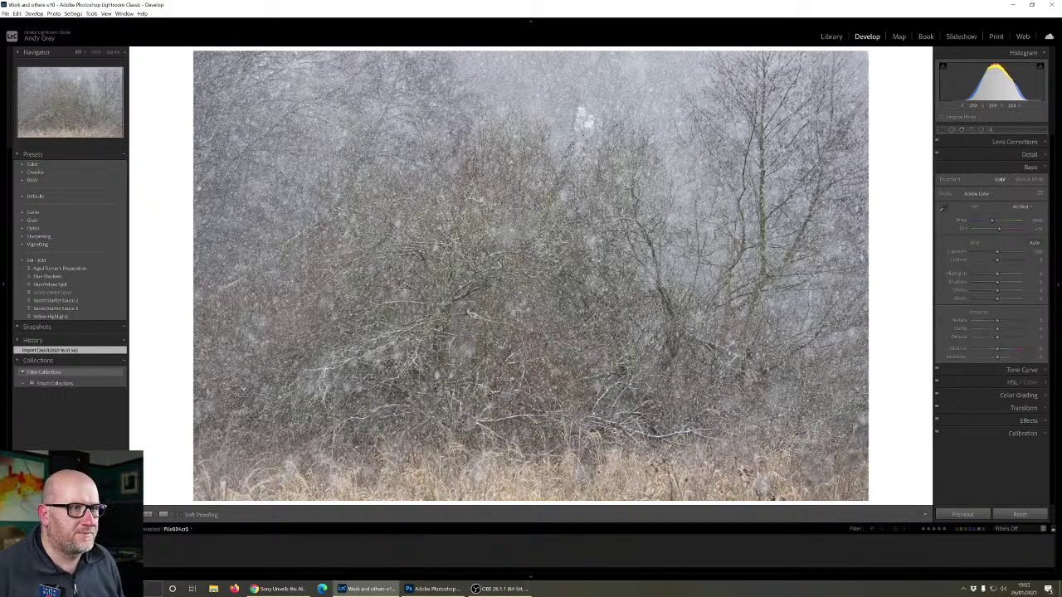
pyautogui.press('z')
pyautogui.press('z')
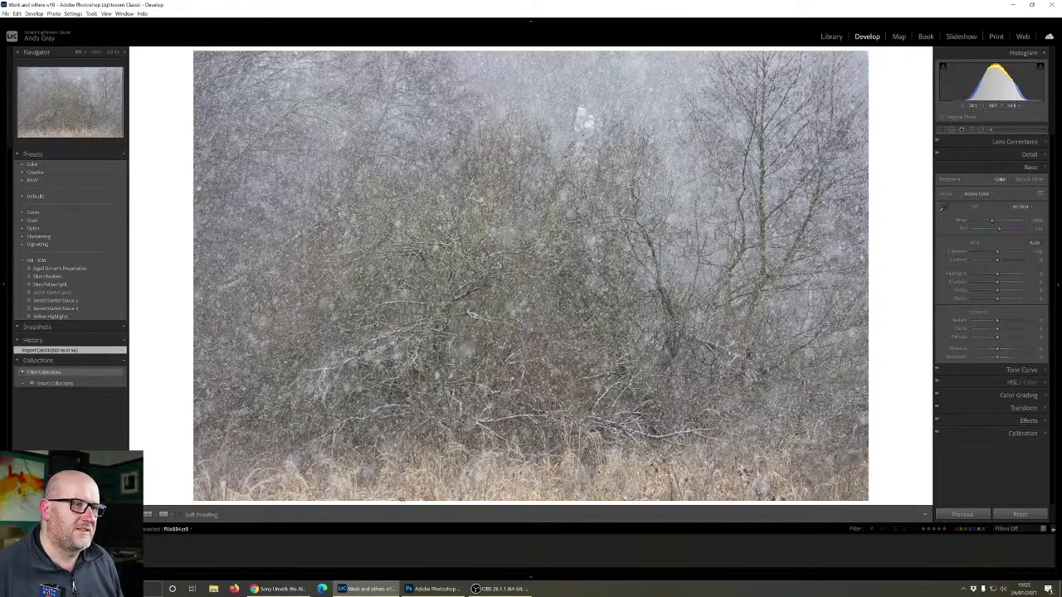
pyautogui.click(1004, 262)
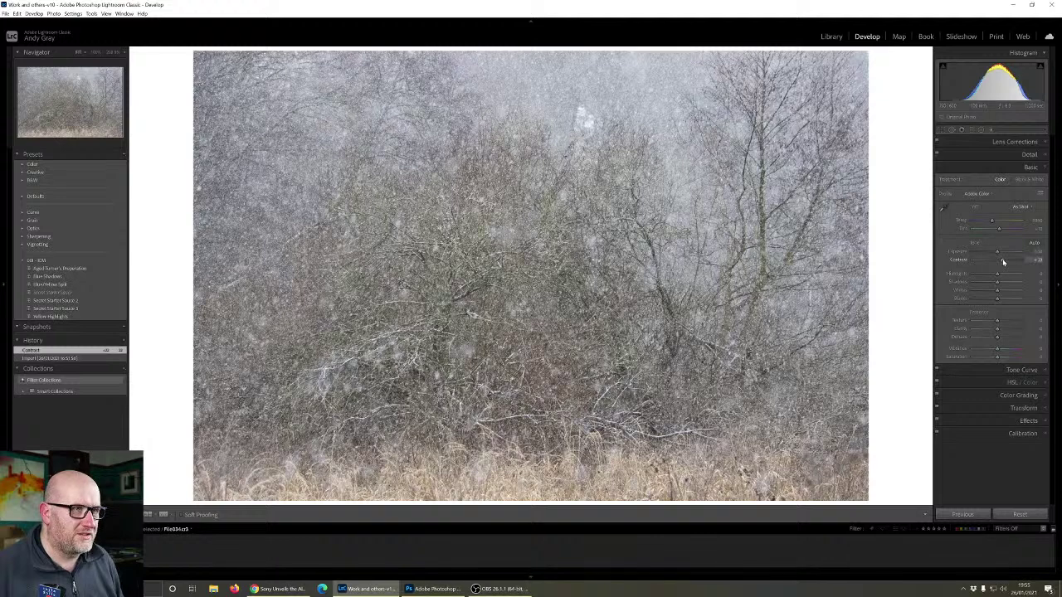
pyautogui.moveTo(1003, 262); pyautogui.dragTo(1008, 262)
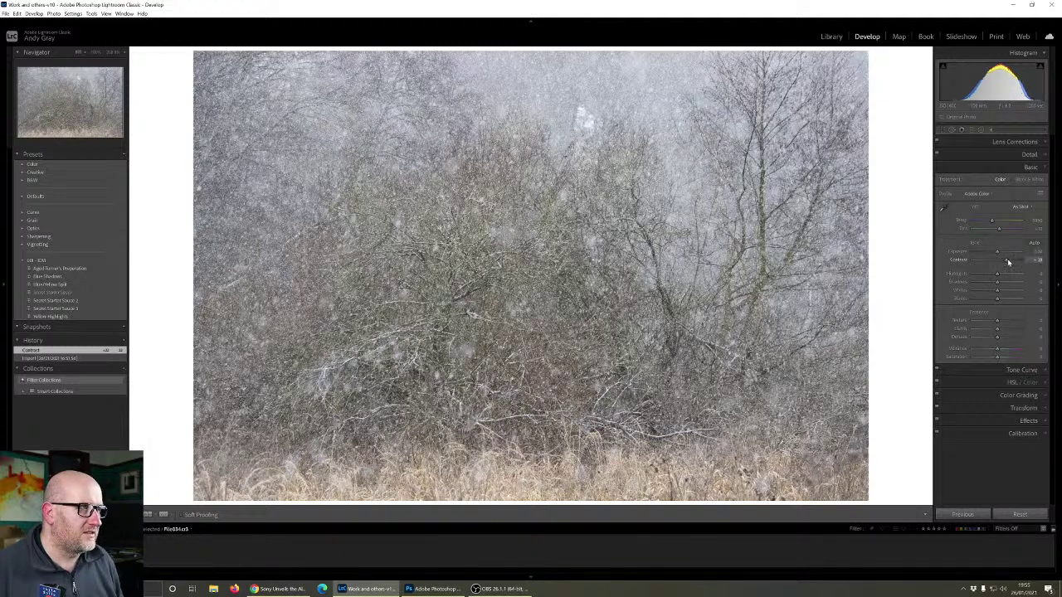